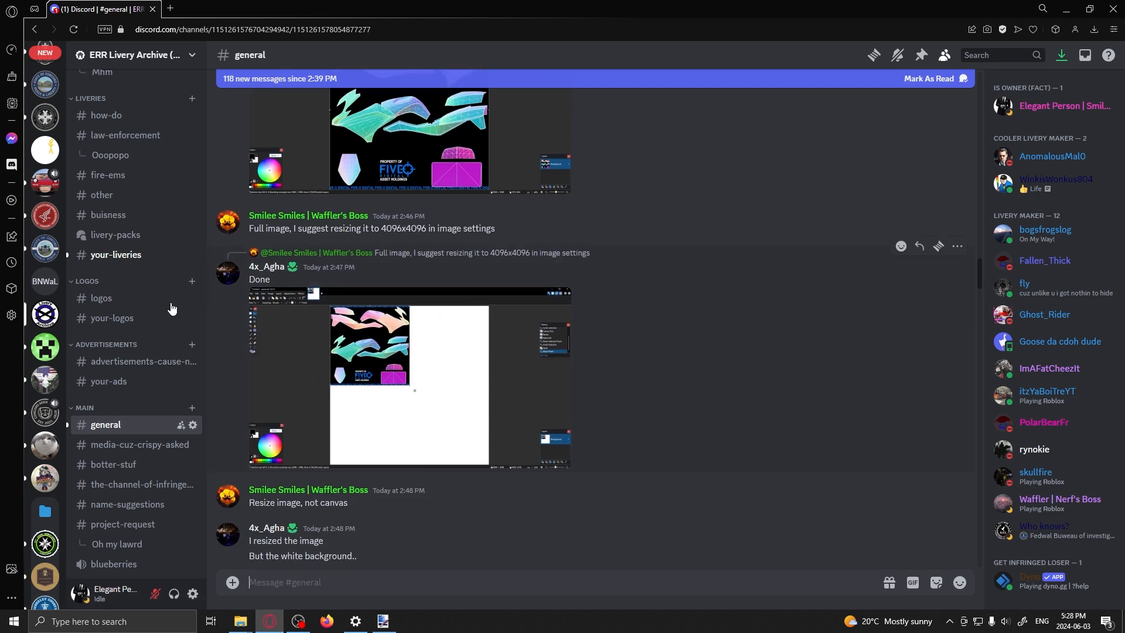
Step: Open the newest bike template image in the five-o-templates channel at full size in a browser tab
scroll(171, 306, "down", 4)
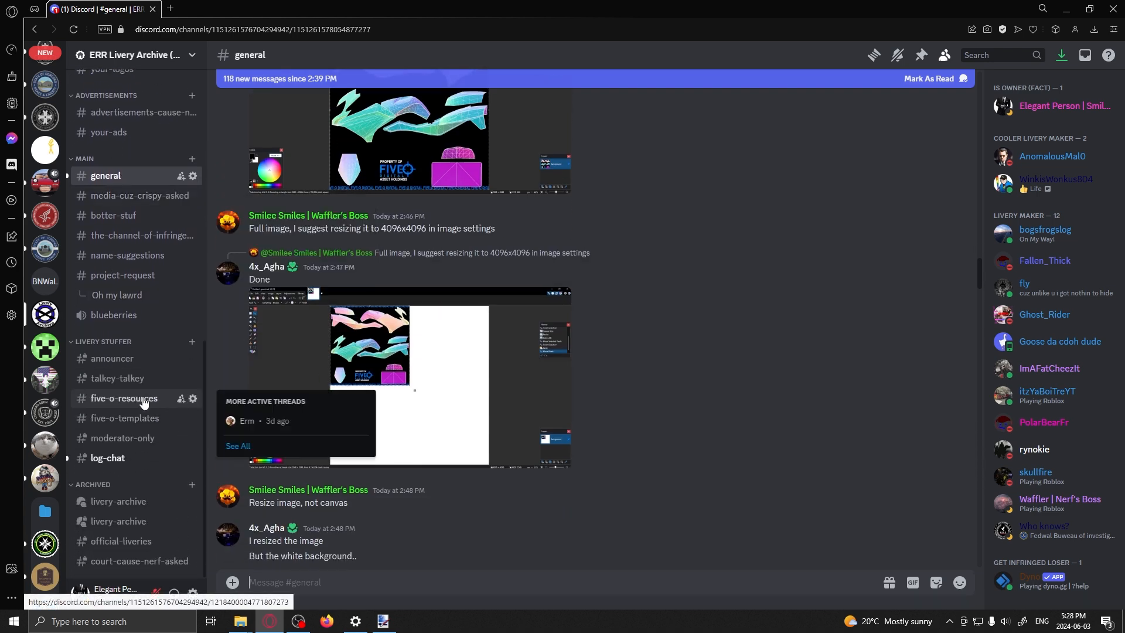
left_click(125, 418)
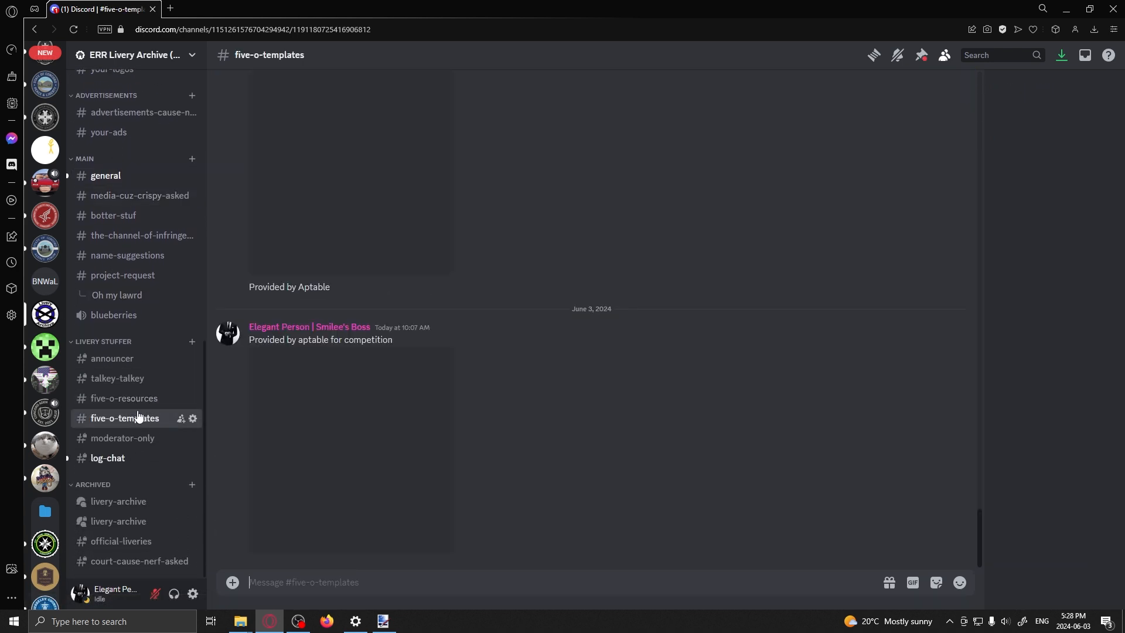
left_click(396, 456)
right_click(577, 364)
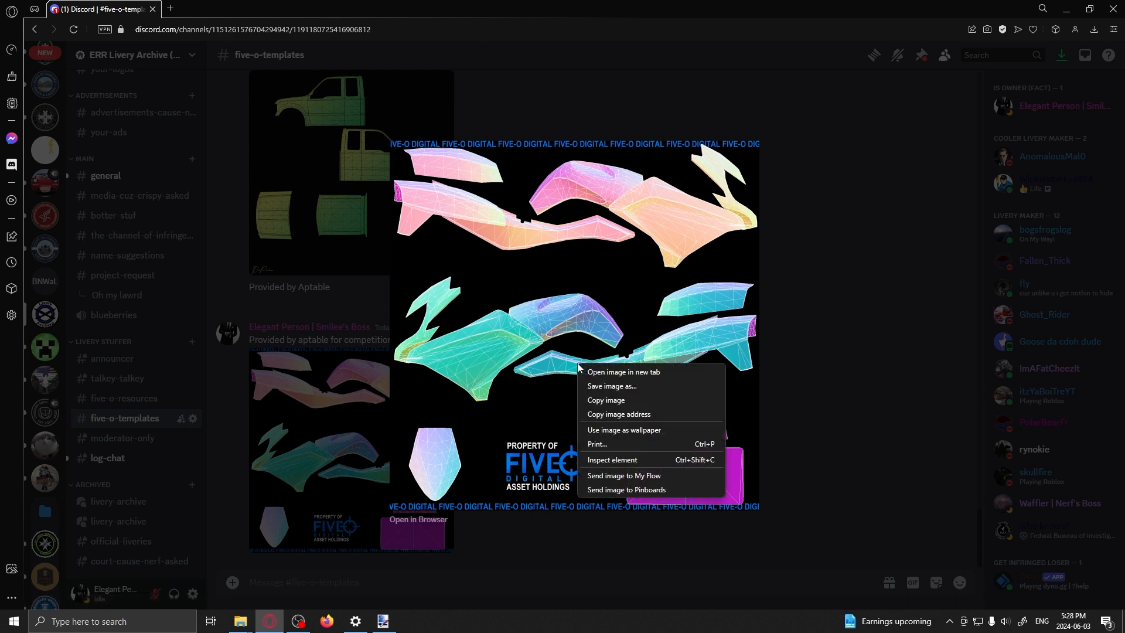
left_click(504, 536)
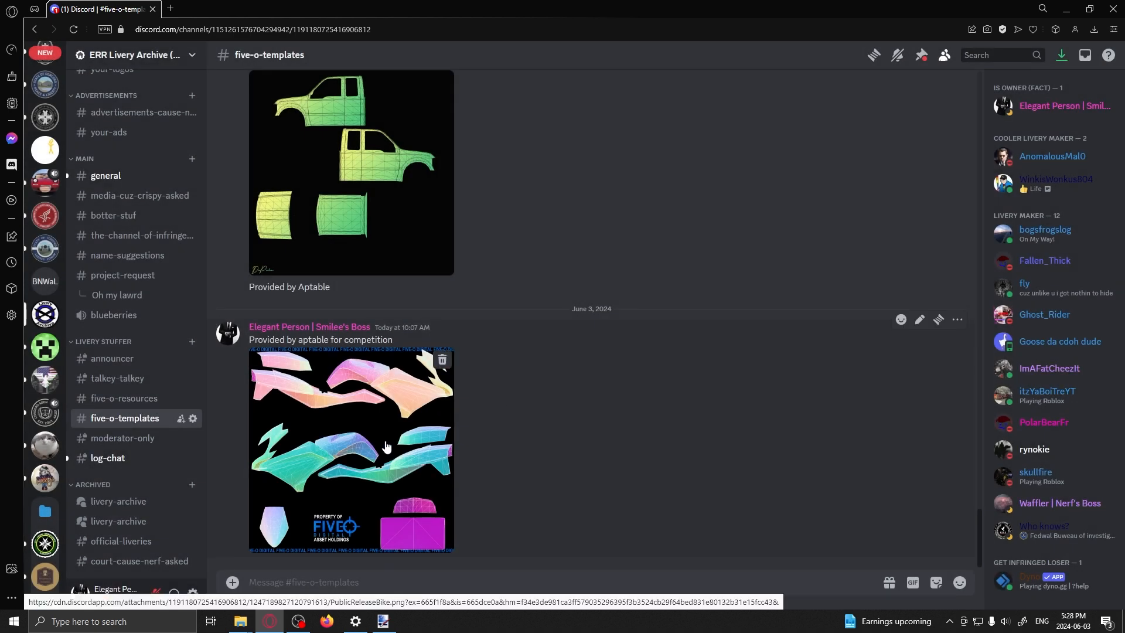
left_click(316, 457)
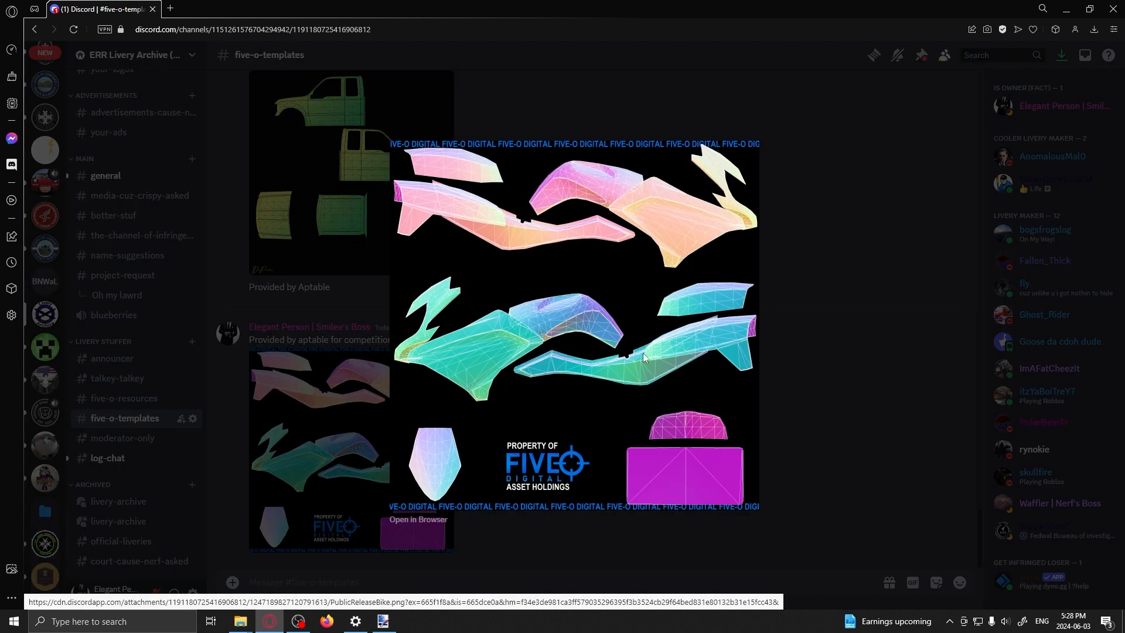
left_click(432, 524)
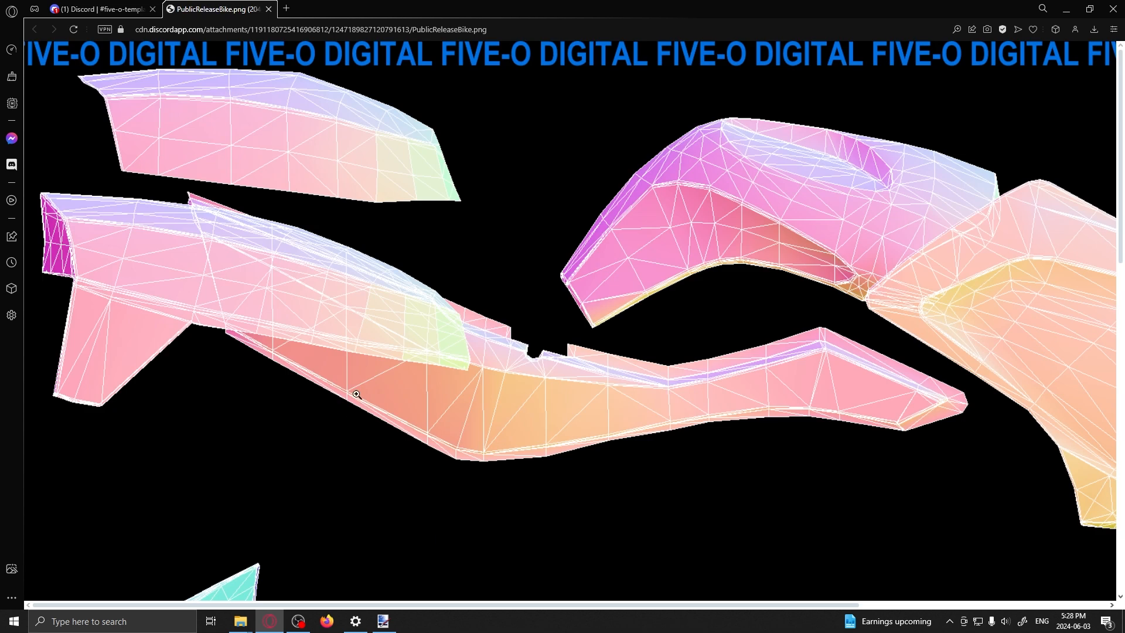
Step: Save the bike template image to the Downloads folder as PublicReleaseBike.png
right_click(556, 338)
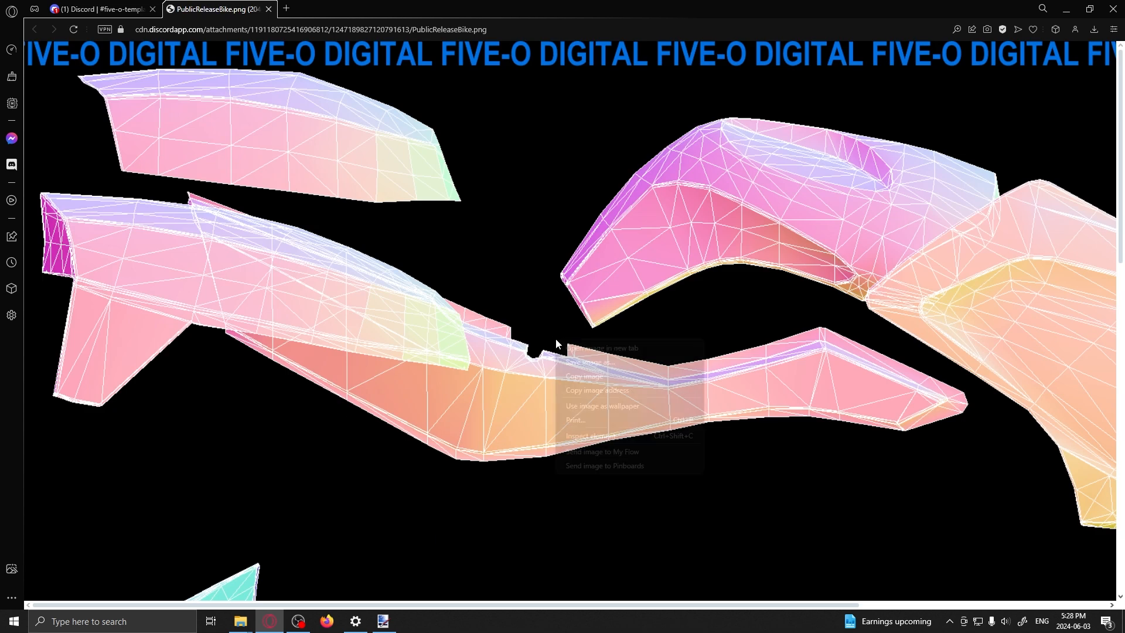
left_click(609, 361)
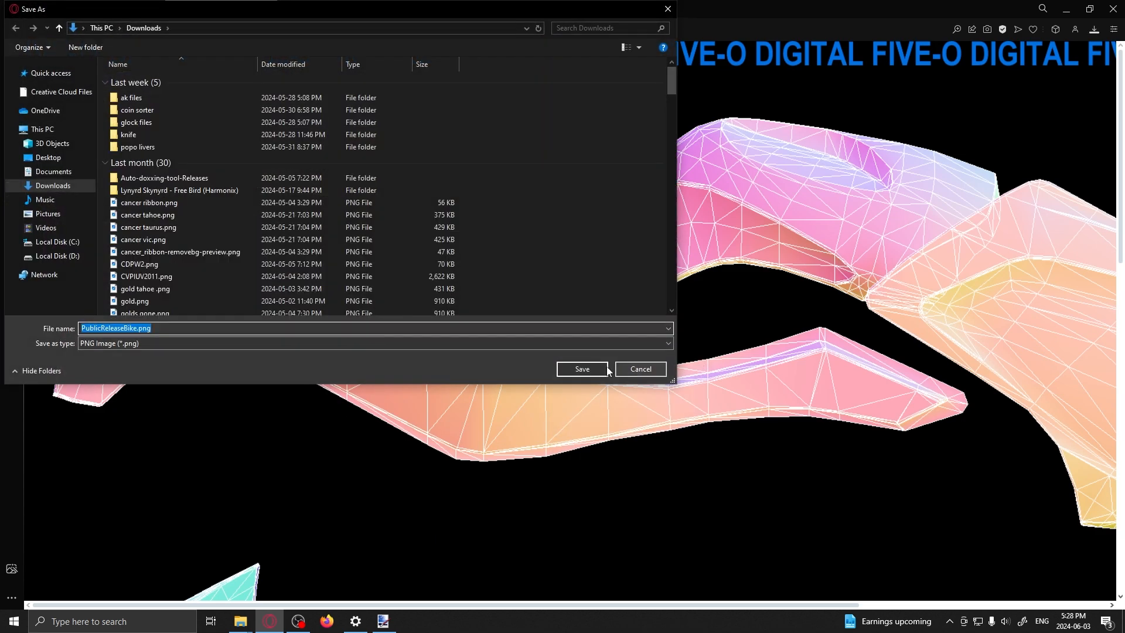
left_click(604, 368)
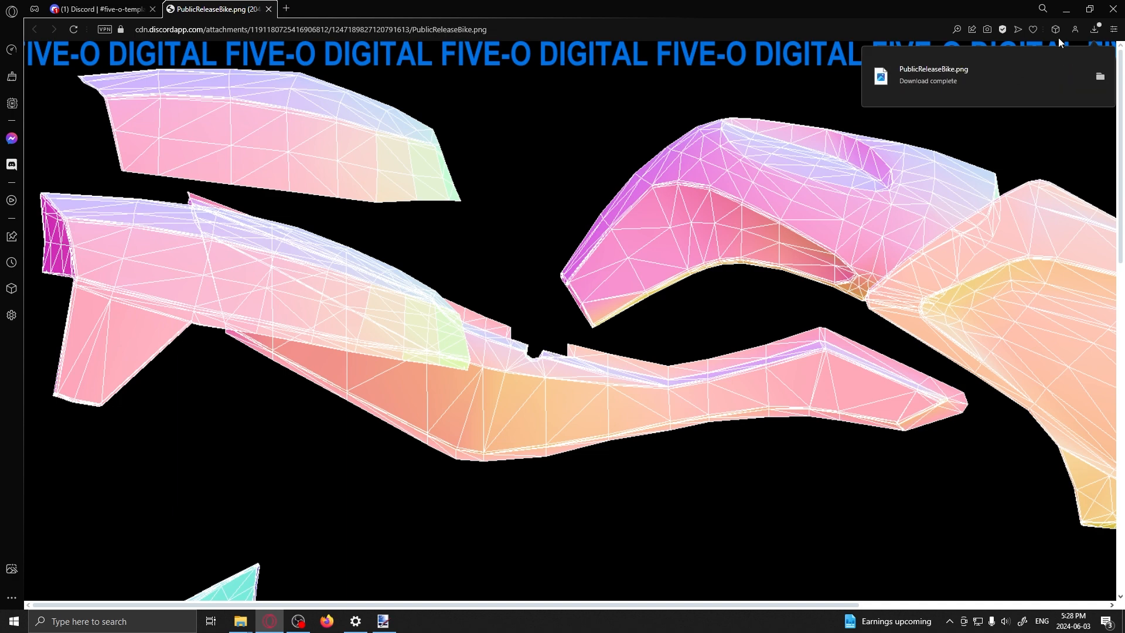
Step: Close the browser and open PublicReleaseBike.png from the Downloads folder in paint.net
mouse_move(686, 5)
left_mouse_down()
mouse_move(1040, 192)
mouse_move(872, 159)
mouse_move(937, 0)
left_mouse_up()
left_click(1113, 8)
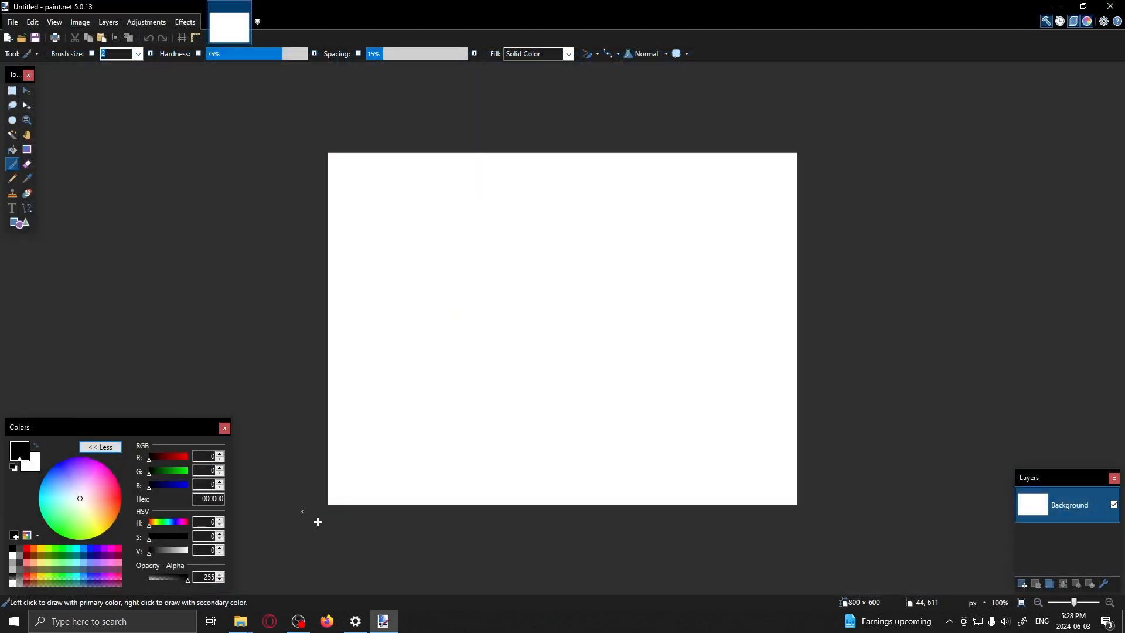
left_click(12, 21)
left_click(23, 50)
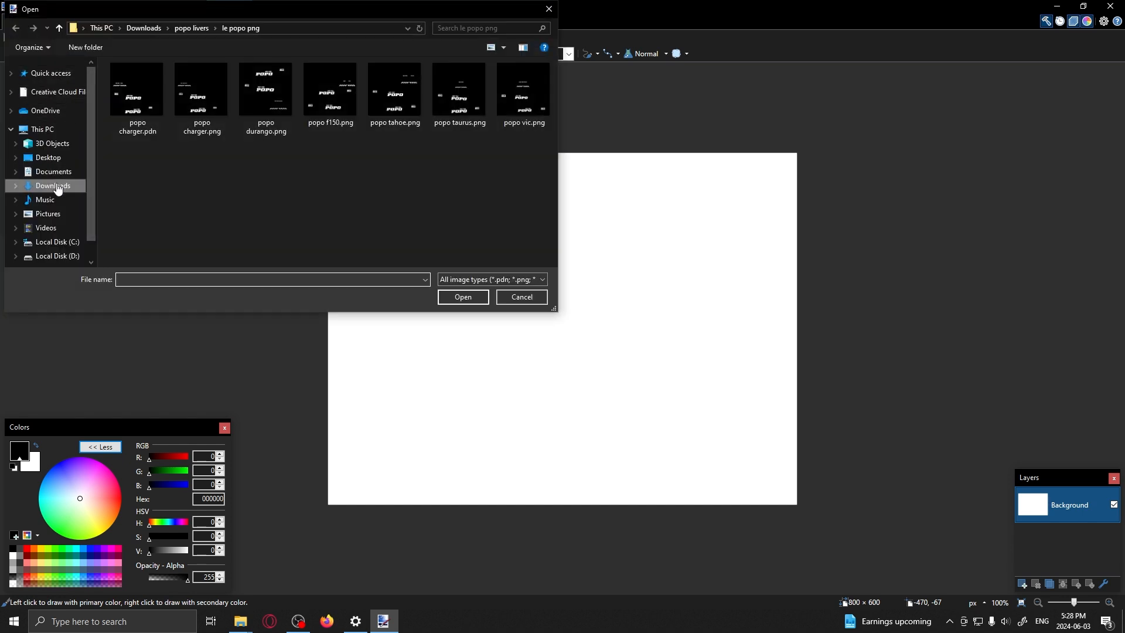
left_click(57, 187)
left_click(194, 98)
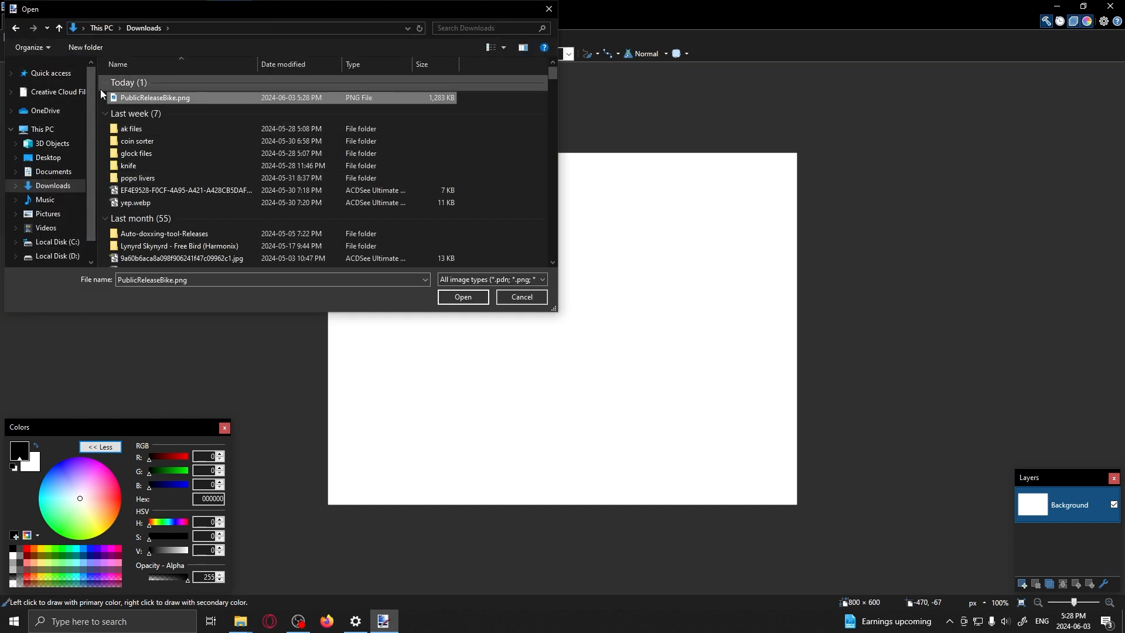
double_click(199, 97)
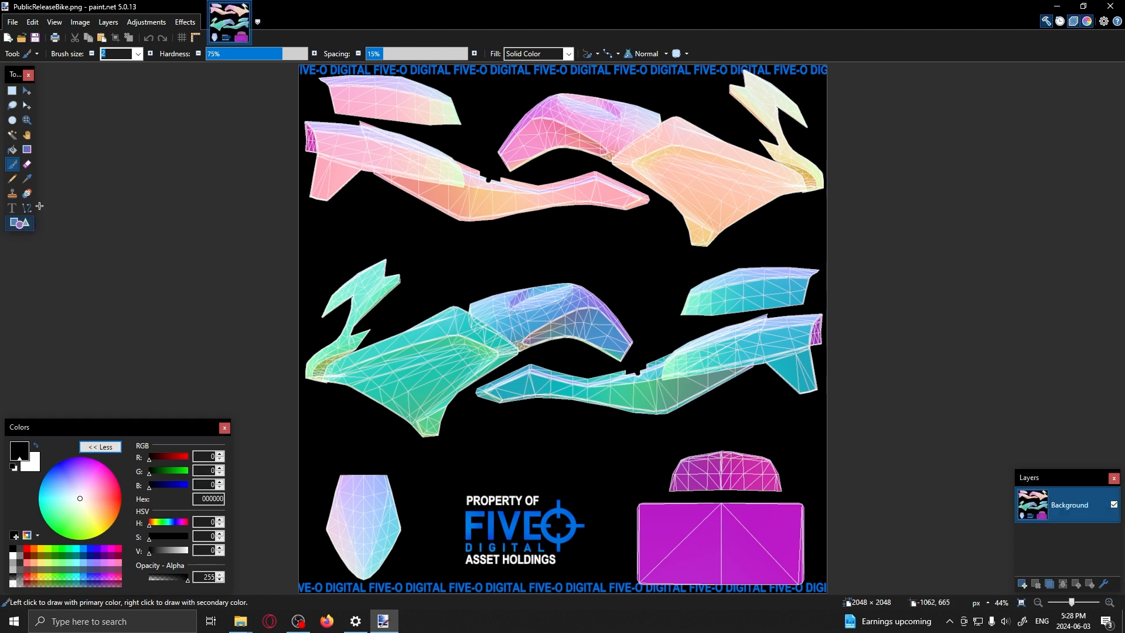
Step: Try moving a rectangular selection of about 1032 × 440 px over the pink bike panels, undo the move and deselect
left_click(12, 91)
left_click_drag(318, 77, 585, 190)
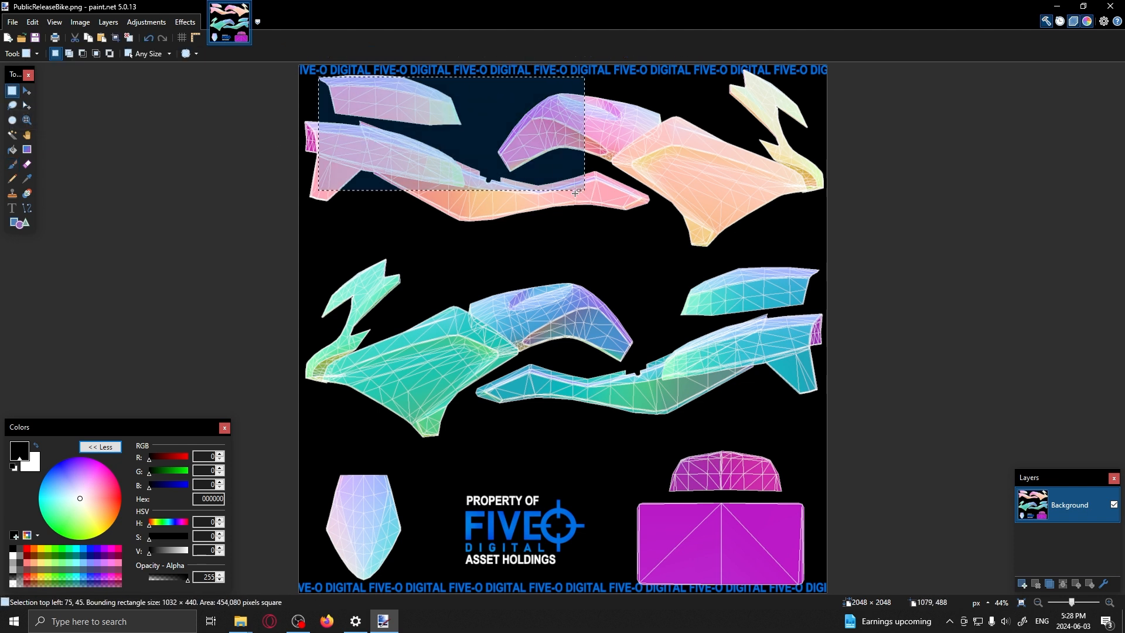
left_click(27, 91)
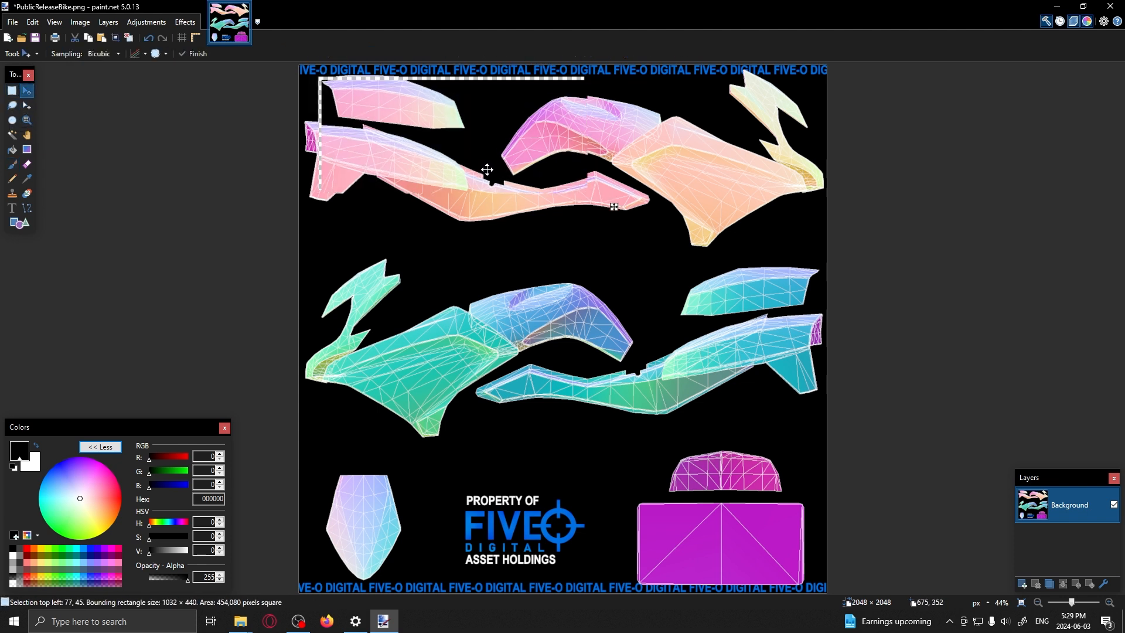
left_click_drag(487, 169, 597, 257)
key("ctrl+z")
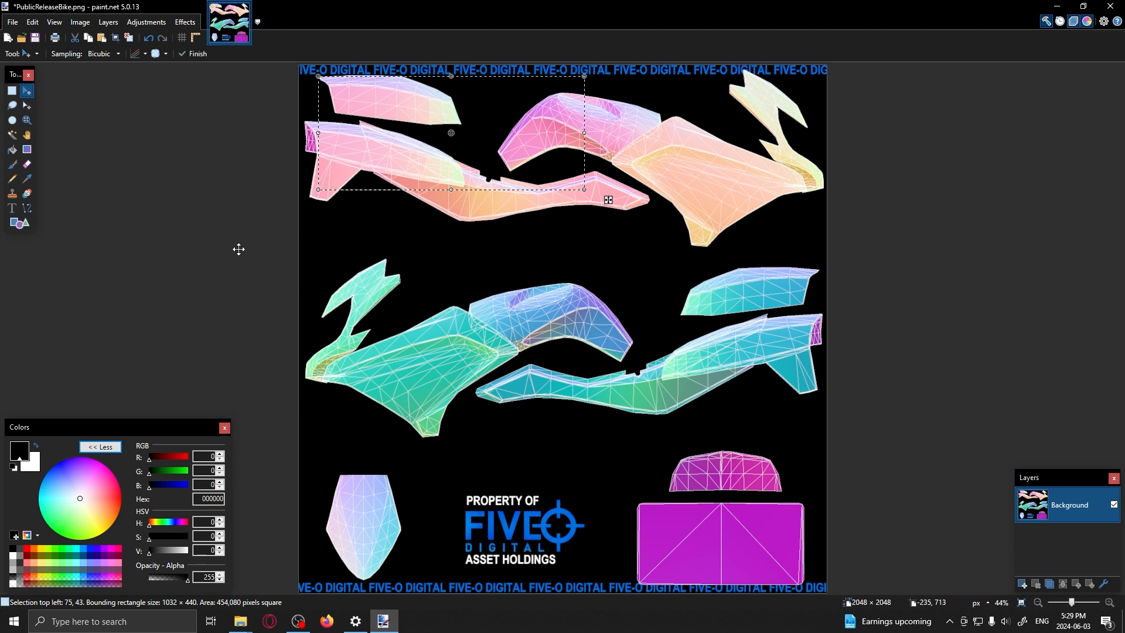
key("ctrl+d")
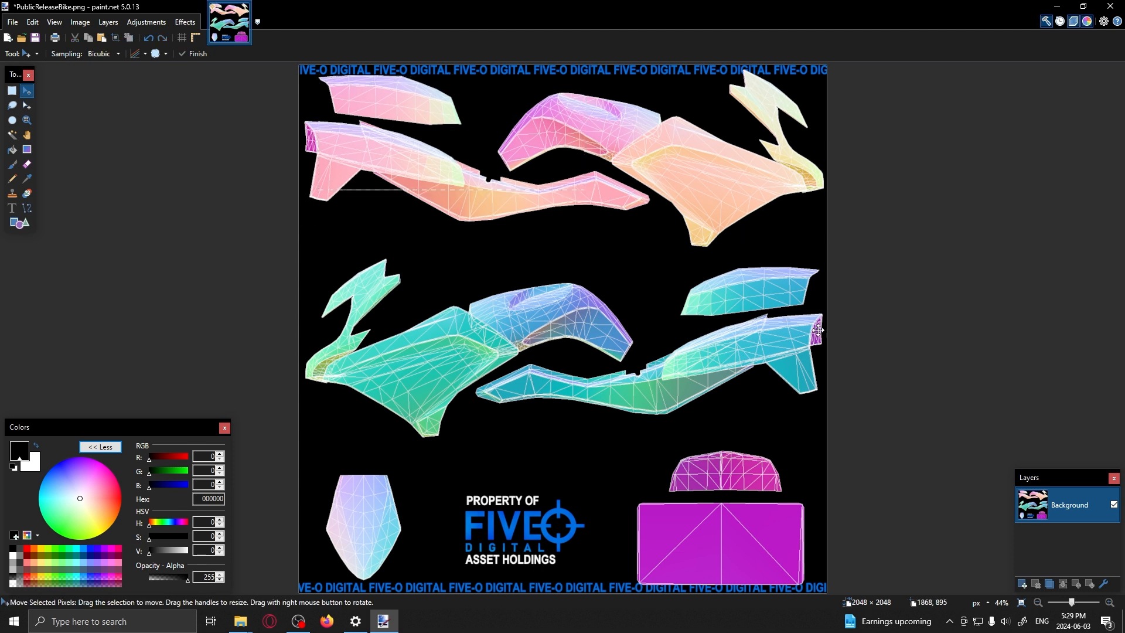
Step: Add a new layer beneath the Background template layer, fill it with black and check it by toggling the template's visibility
left_click(1023, 584)
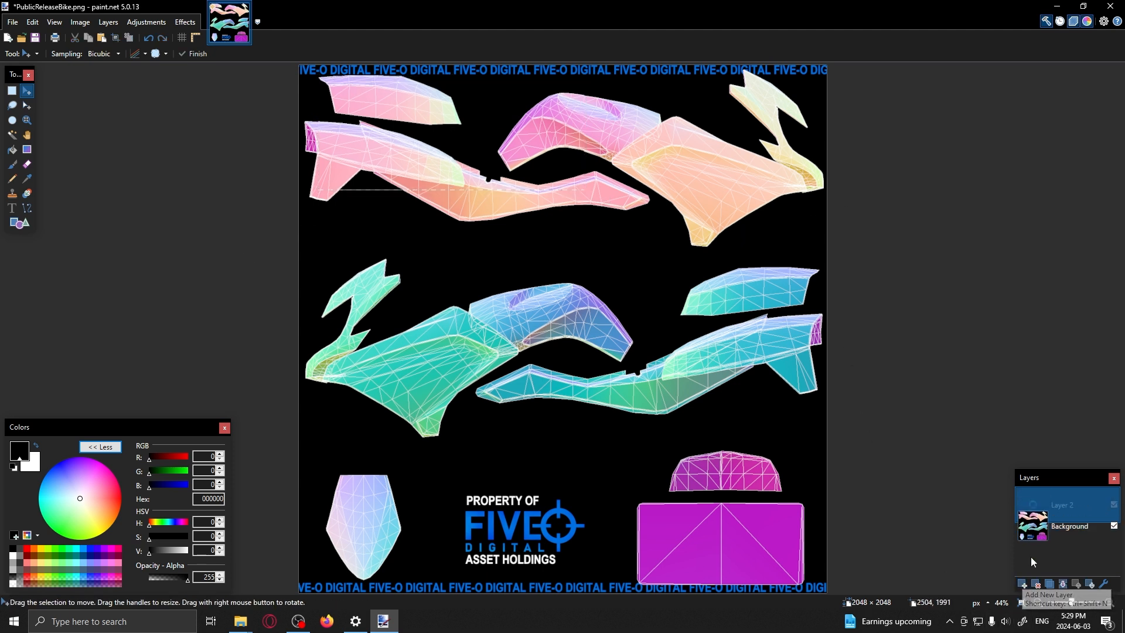
left_click_drag(1060, 506, 1070, 550)
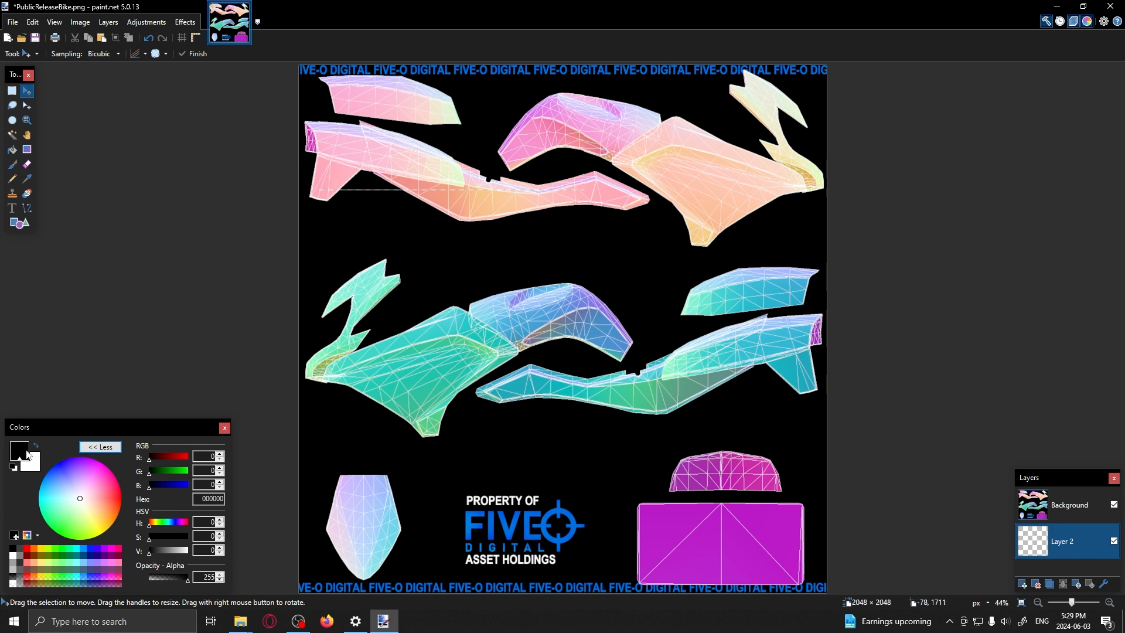
left_click(12, 150)
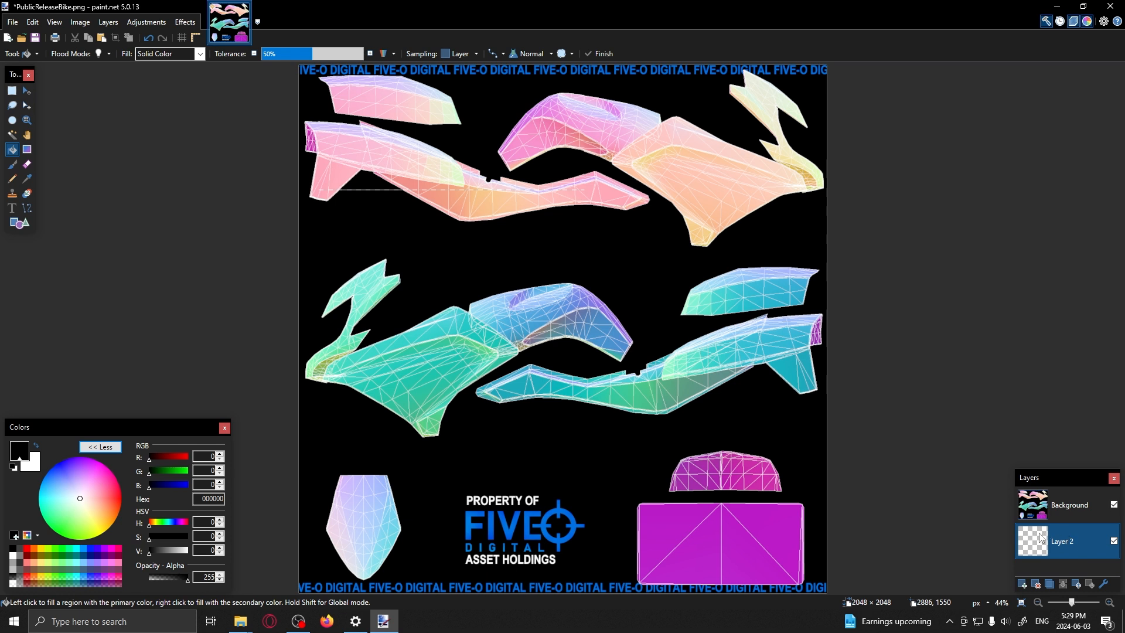
left_click(627, 286)
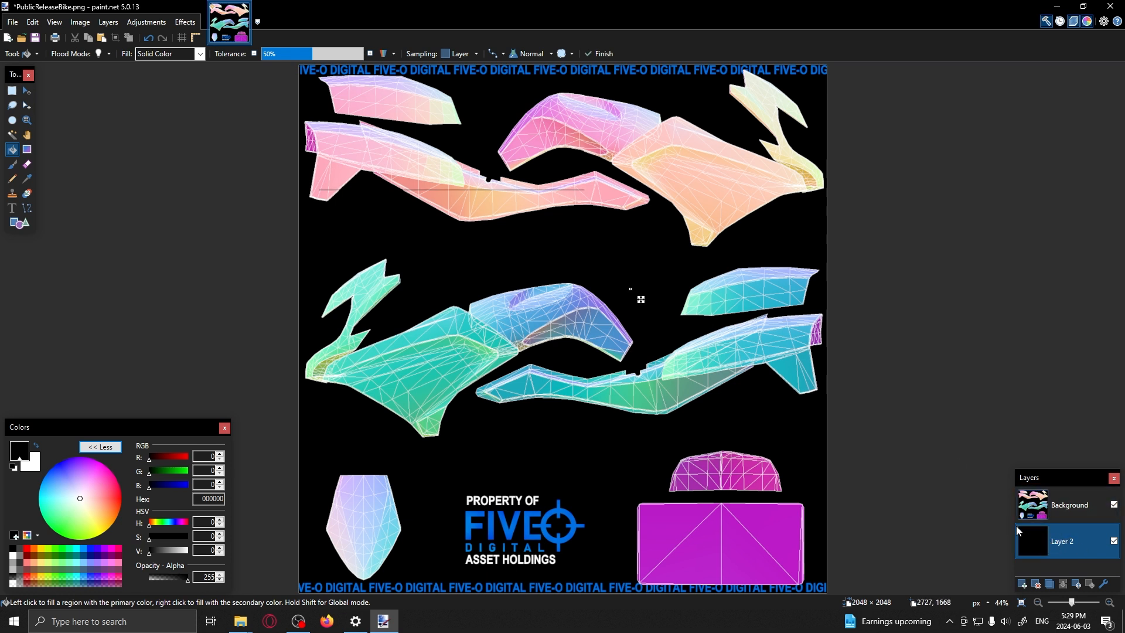
left_click(1115, 506)
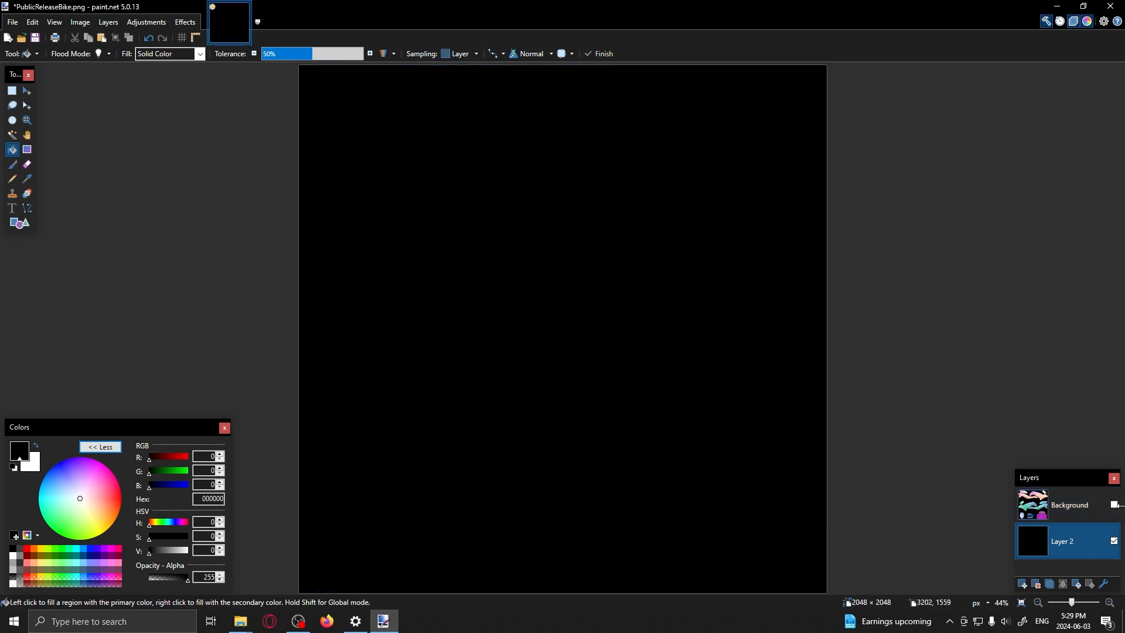
left_click(1115, 505)
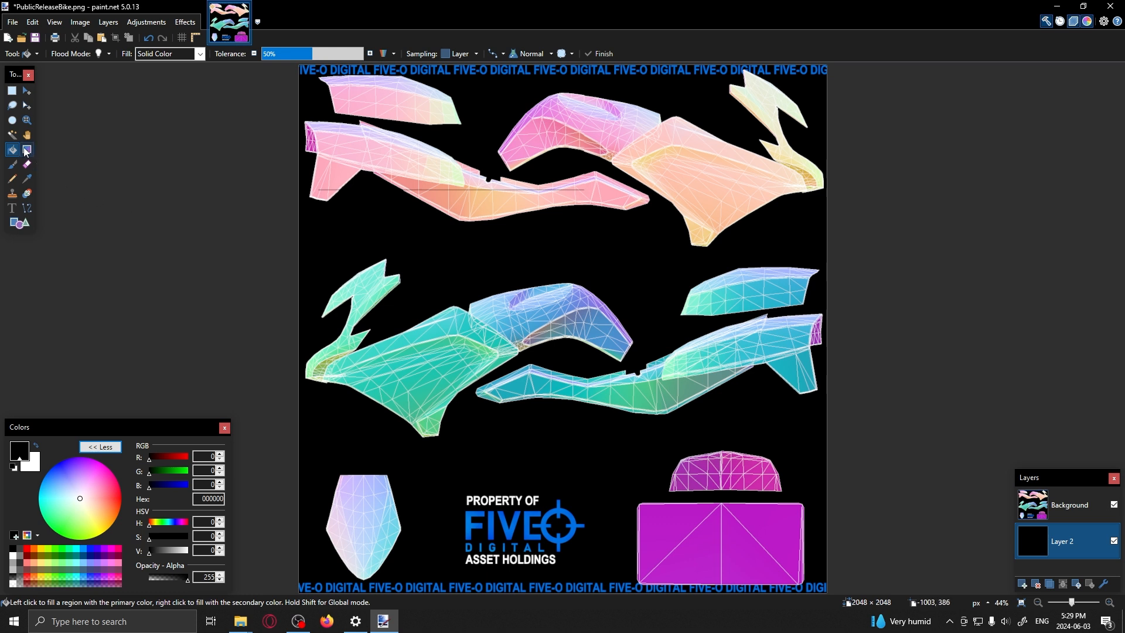
Step: Set the Text tool's font to Segoe UI Black and add a new empty layer above the Background template layer
left_click(11, 208)
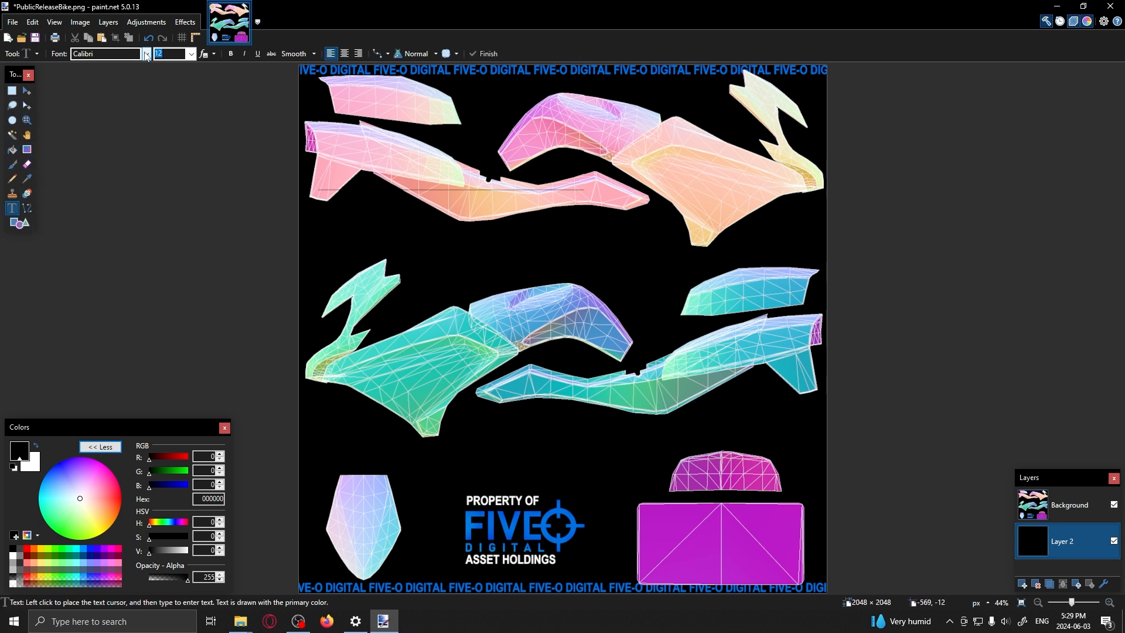
left_click(146, 53)
scroll(184, 253, "down", 2)
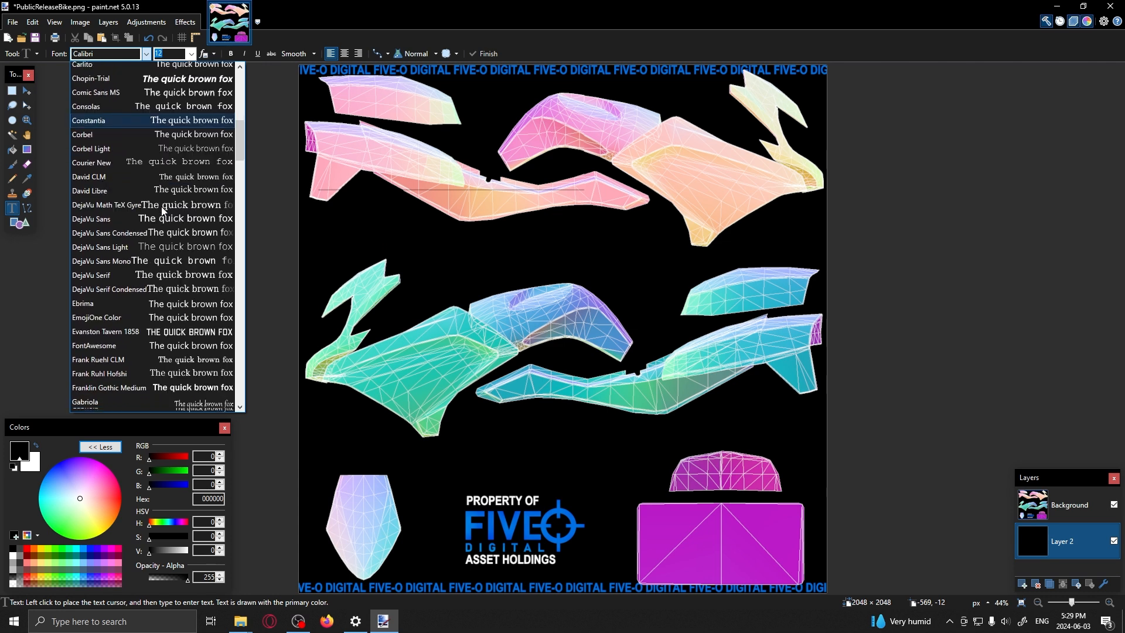
scroll(184, 253, "down", 10)
left_click(176, 280)
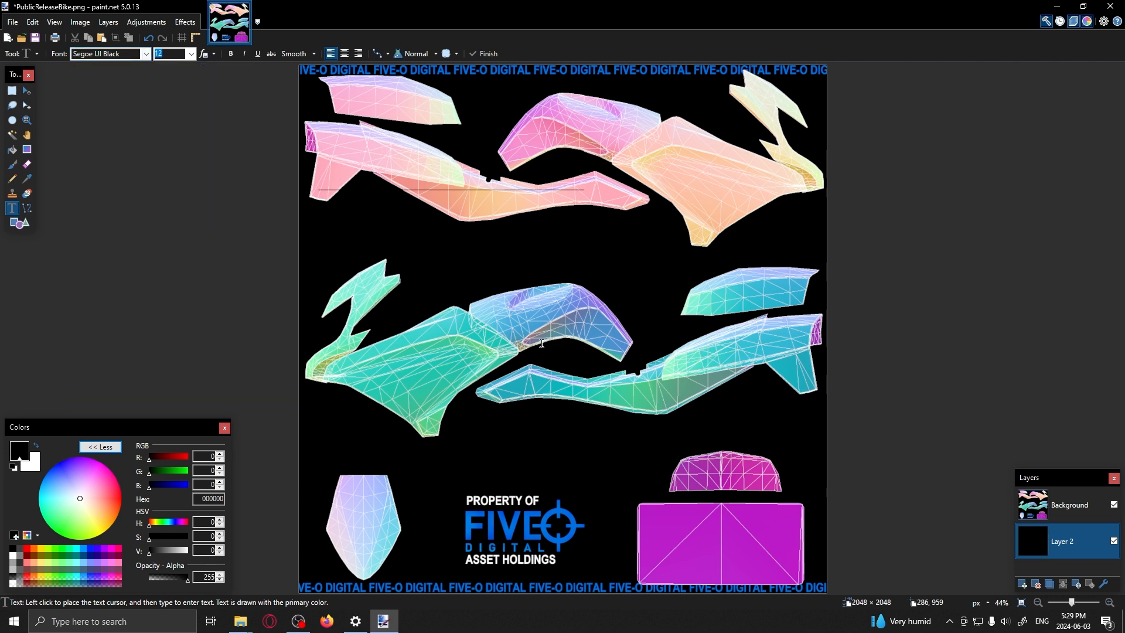
left_click(1022, 585)
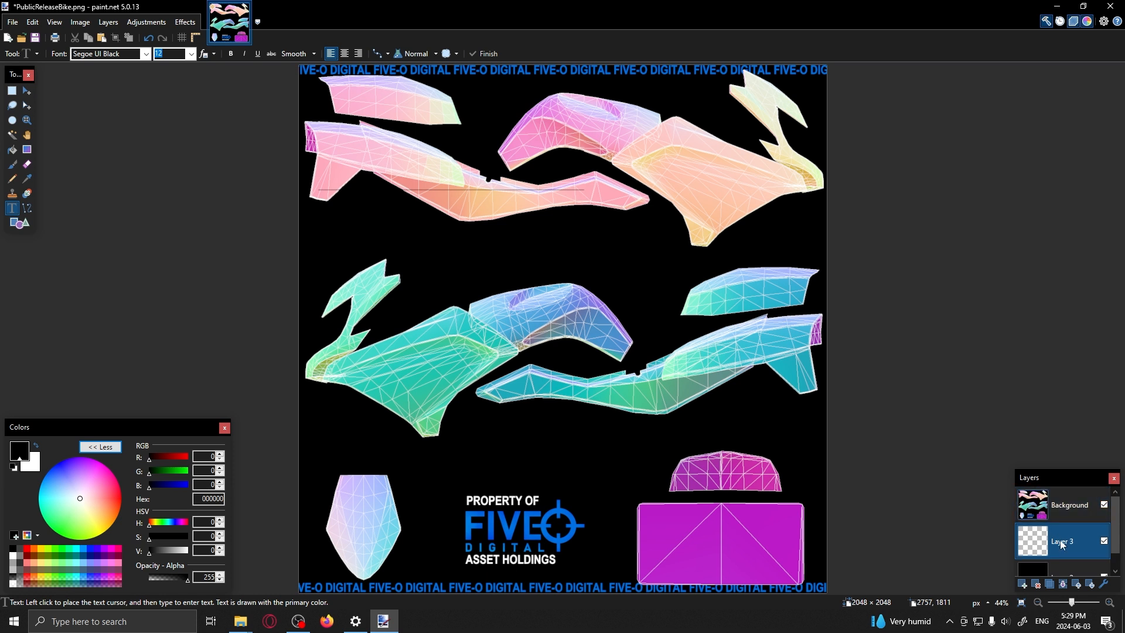
left_click_drag(1060, 540, 1053, 489)
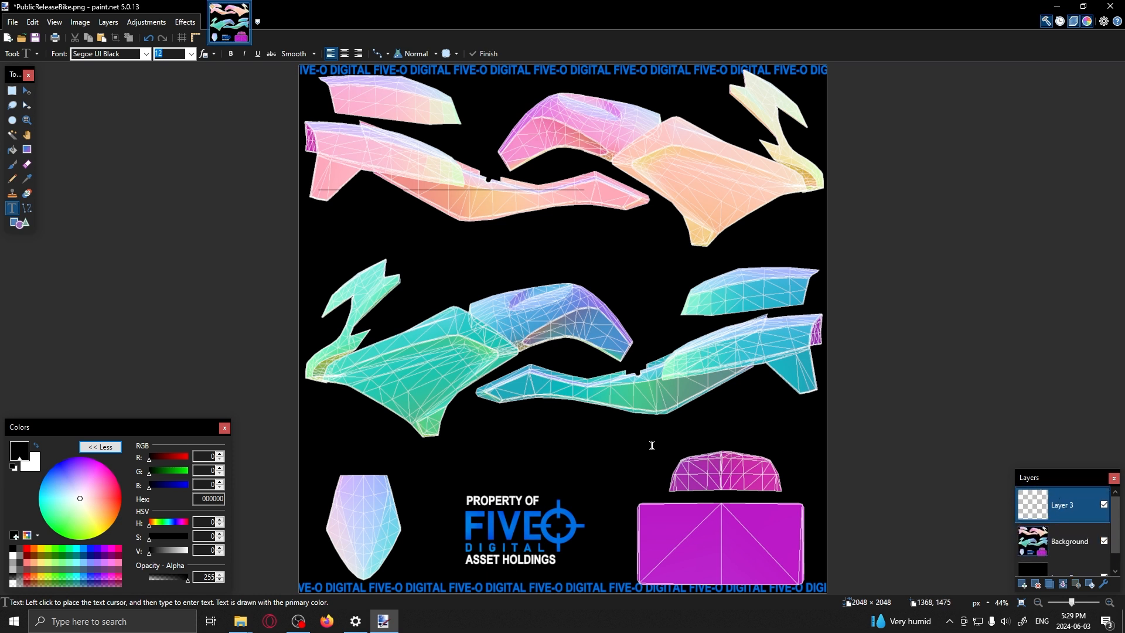
Step: Add the text POLICE in black at size 72 and position it on the large orange bike side panel
left_click(644, 161)
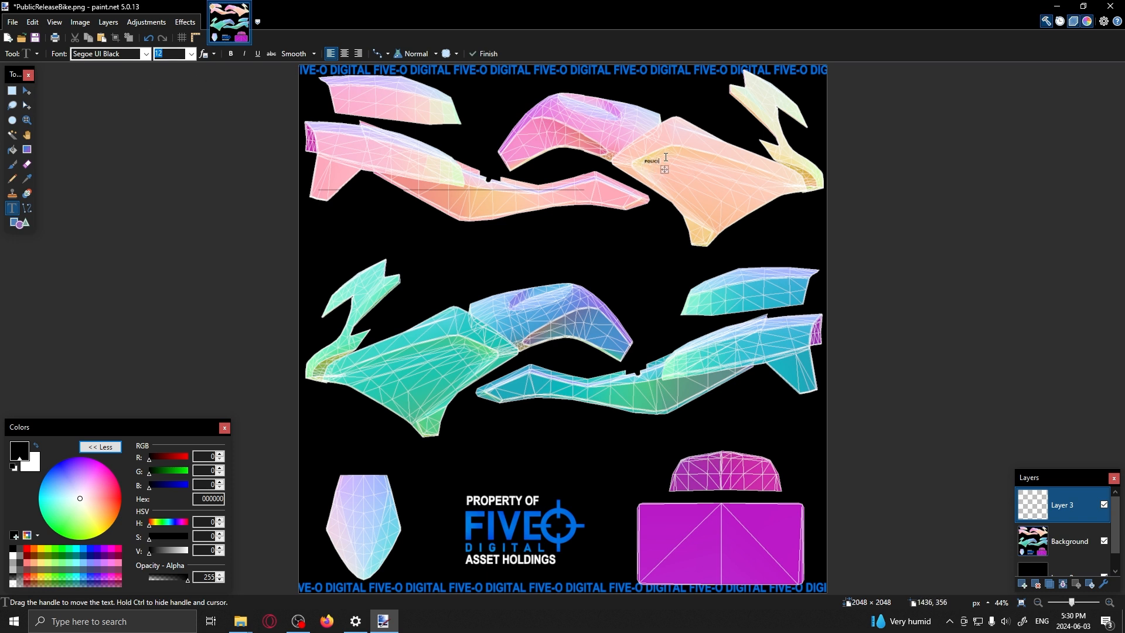
left_click(191, 53)
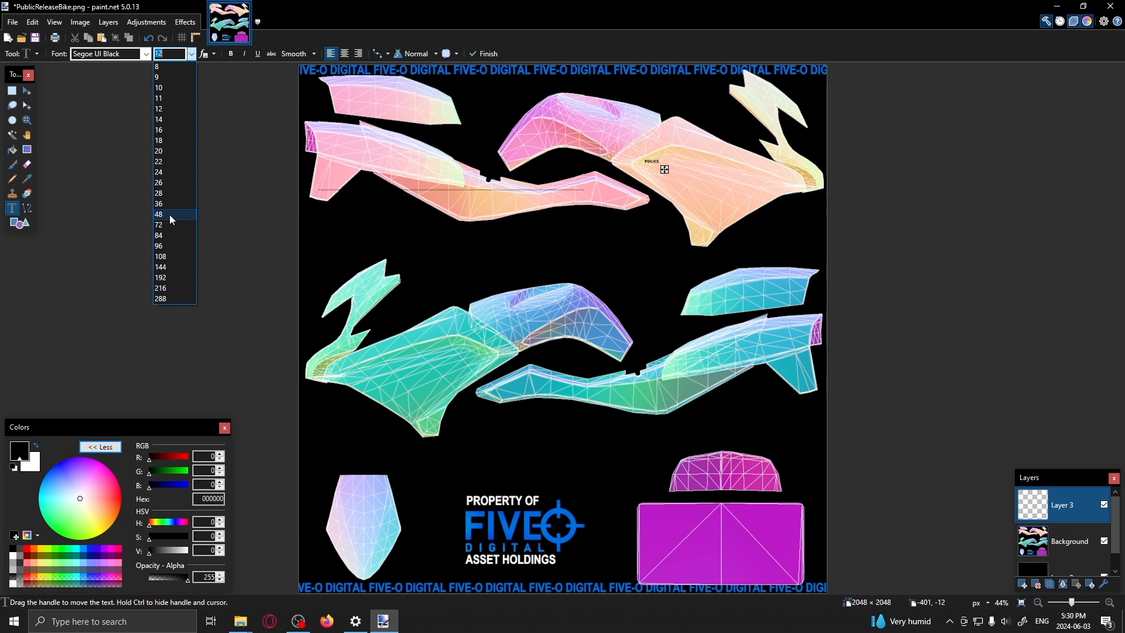
left_click(174, 258)
left_click(191, 53)
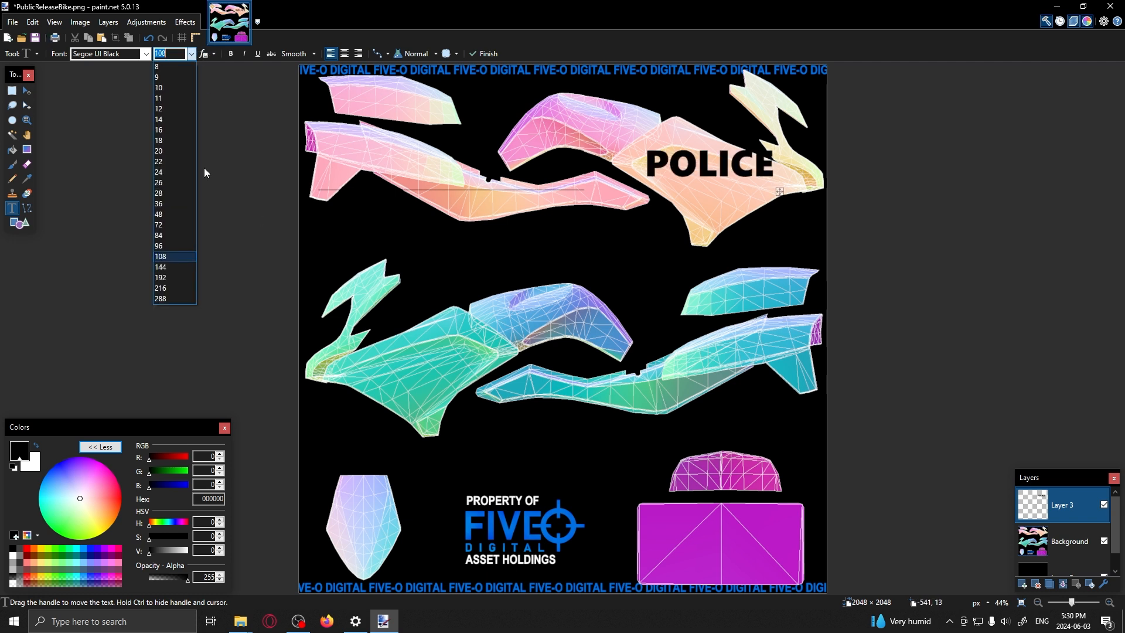
left_click(168, 225)
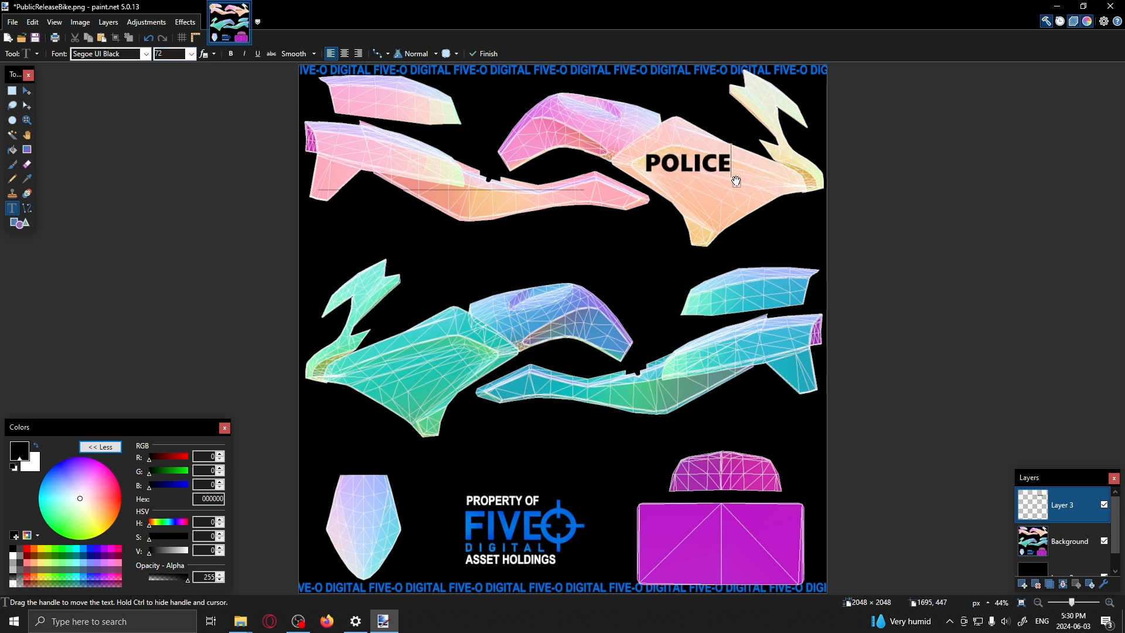
left_click_drag(736, 181, 754, 192)
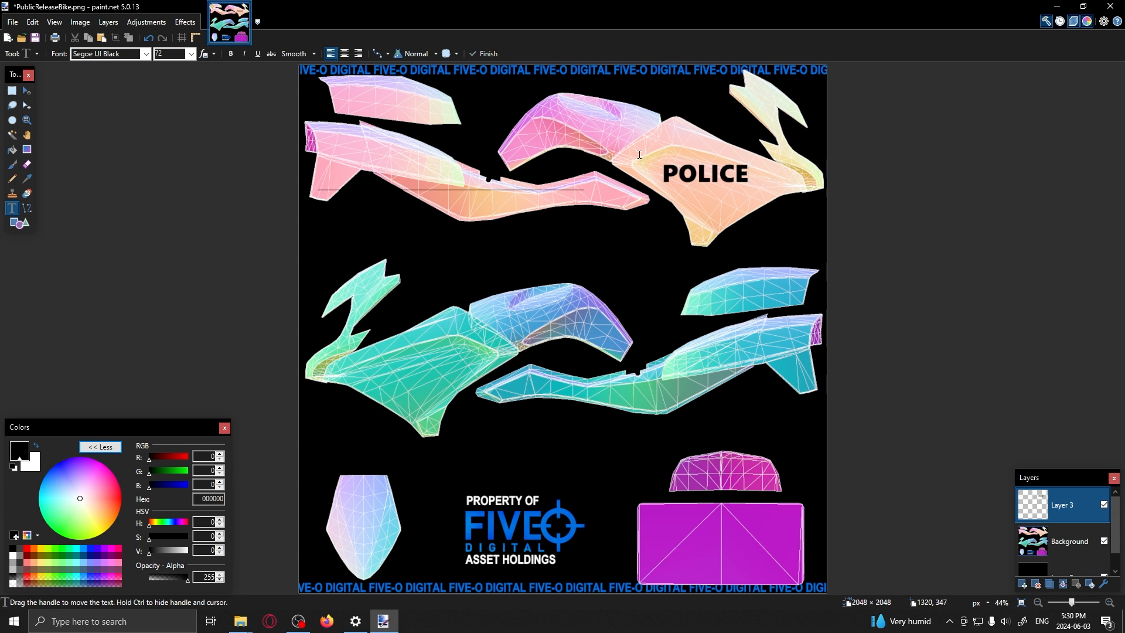
Step: Select the POLICE lettering on the orange side panel, move it onto the pink rear panel and tilt it along the panel's slope
left_click(24, 100)
left_click_drag(655, 155, 754, 188)
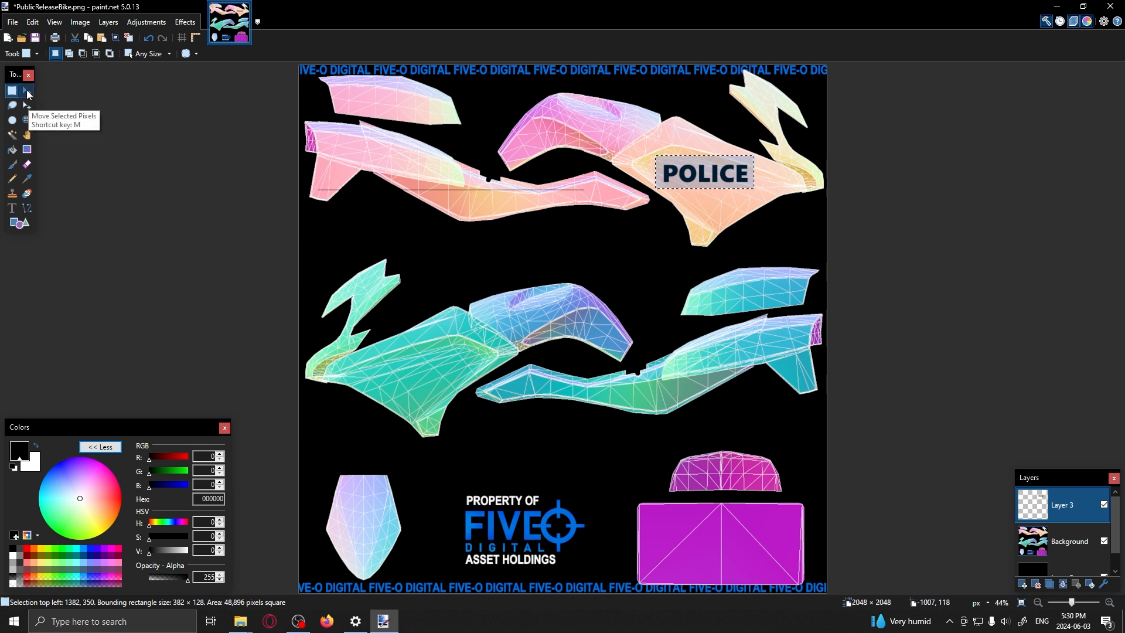
key("m")
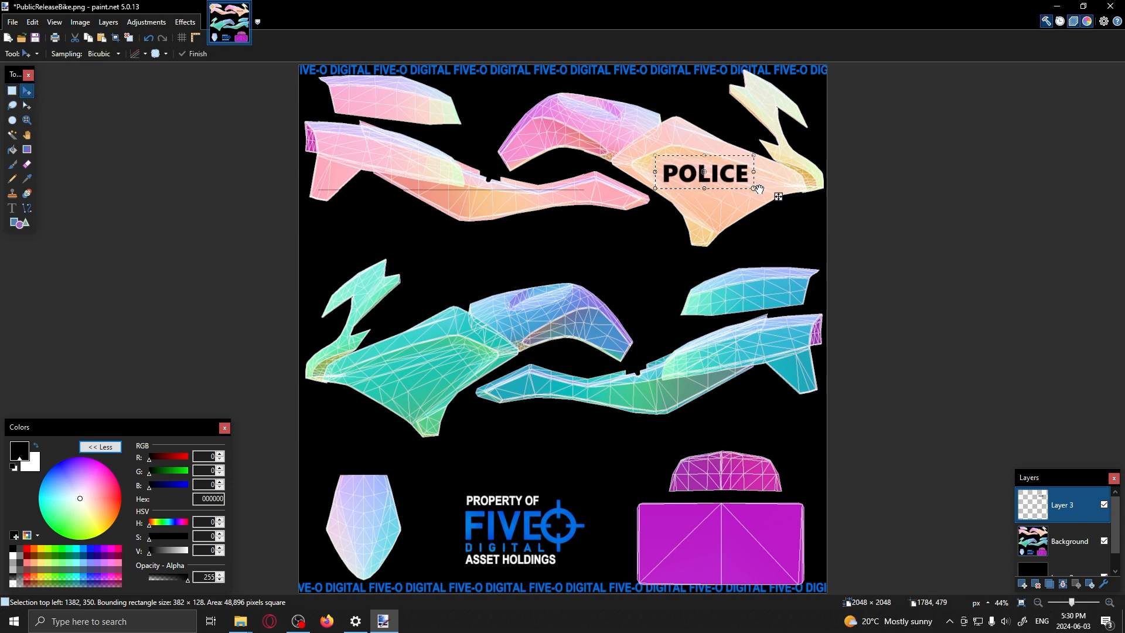
left_click_drag(756, 189, 442, 191)
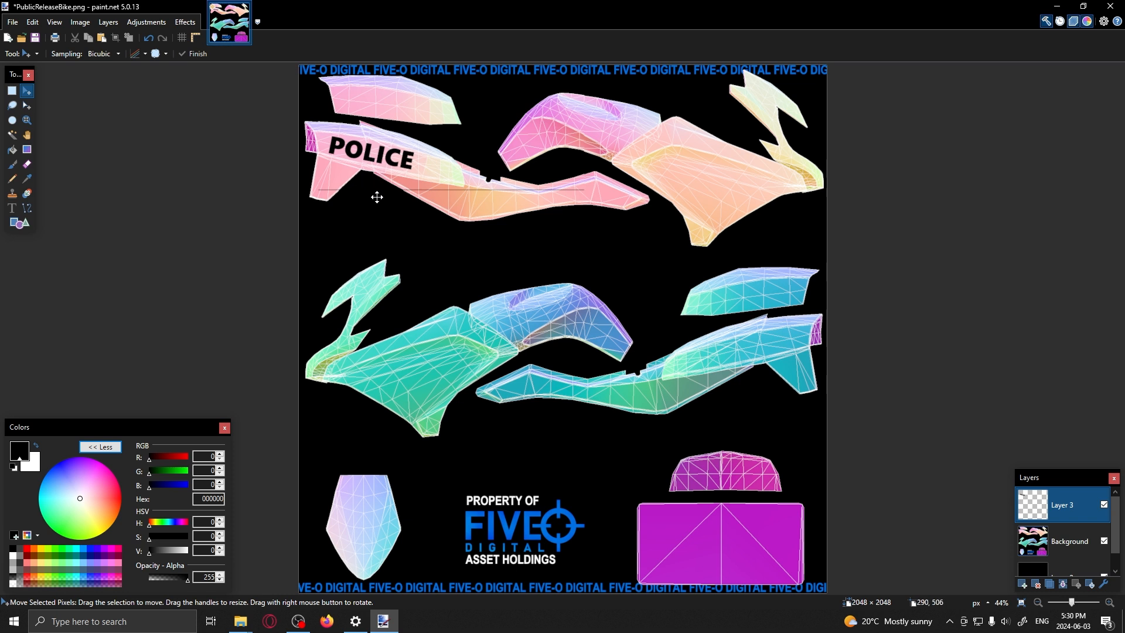
Step: Copy the tilted POLICE lettering onto the matching blue-teal rear panel, angle it to the panel's slope and deselect
key("s")
left_click_drag(320, 127, 421, 177)
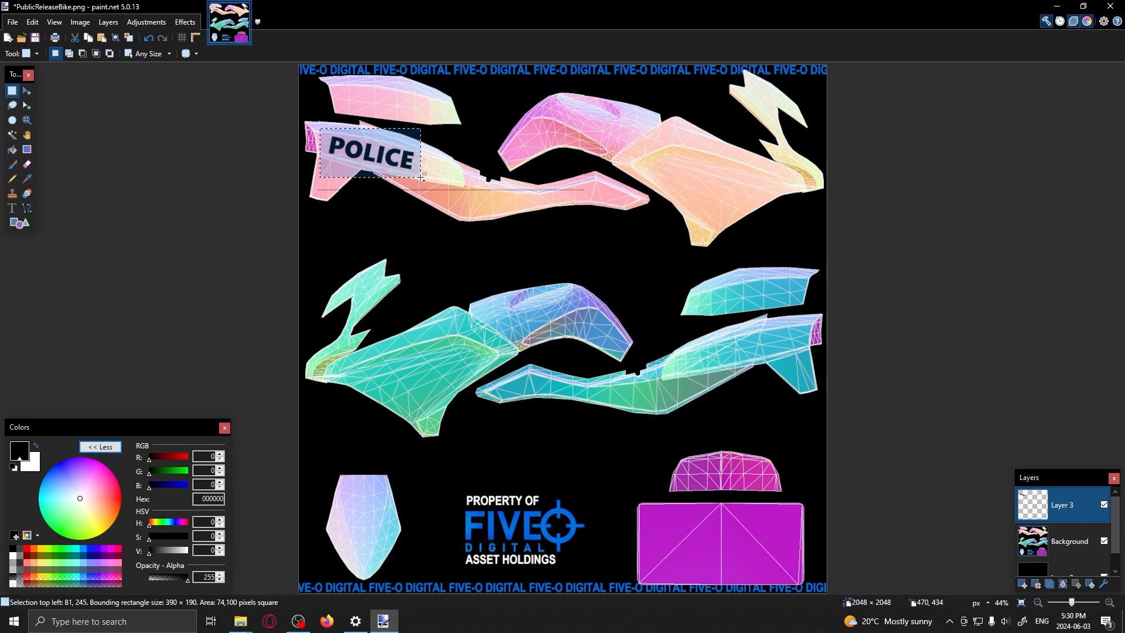
key("m")
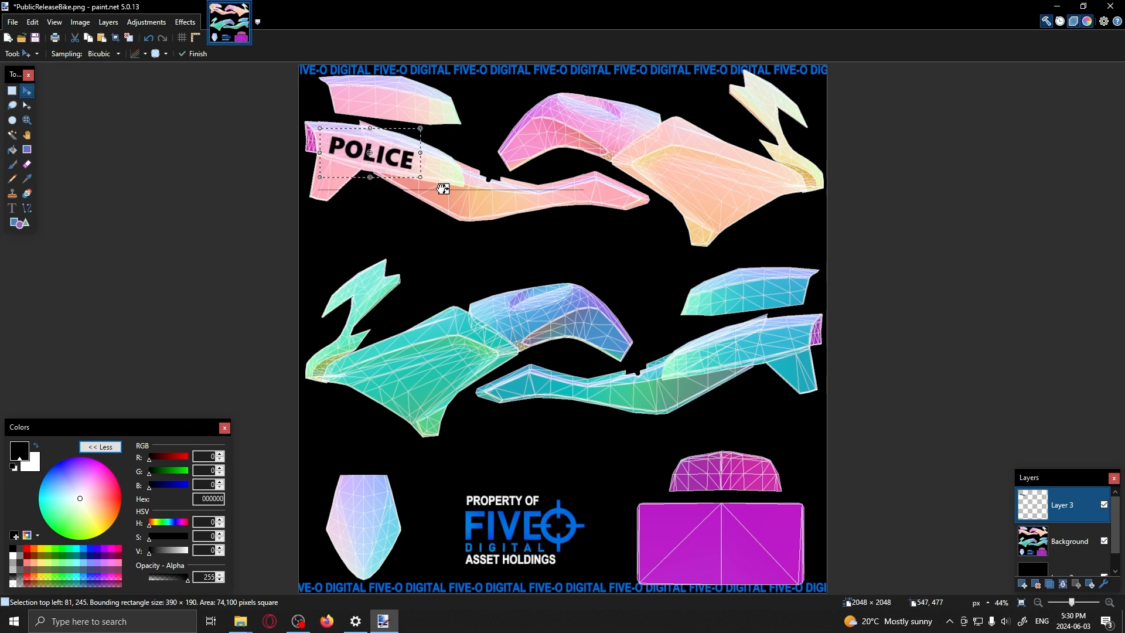
left_click_drag(444, 189, 839, 350)
key("ctrl+d")
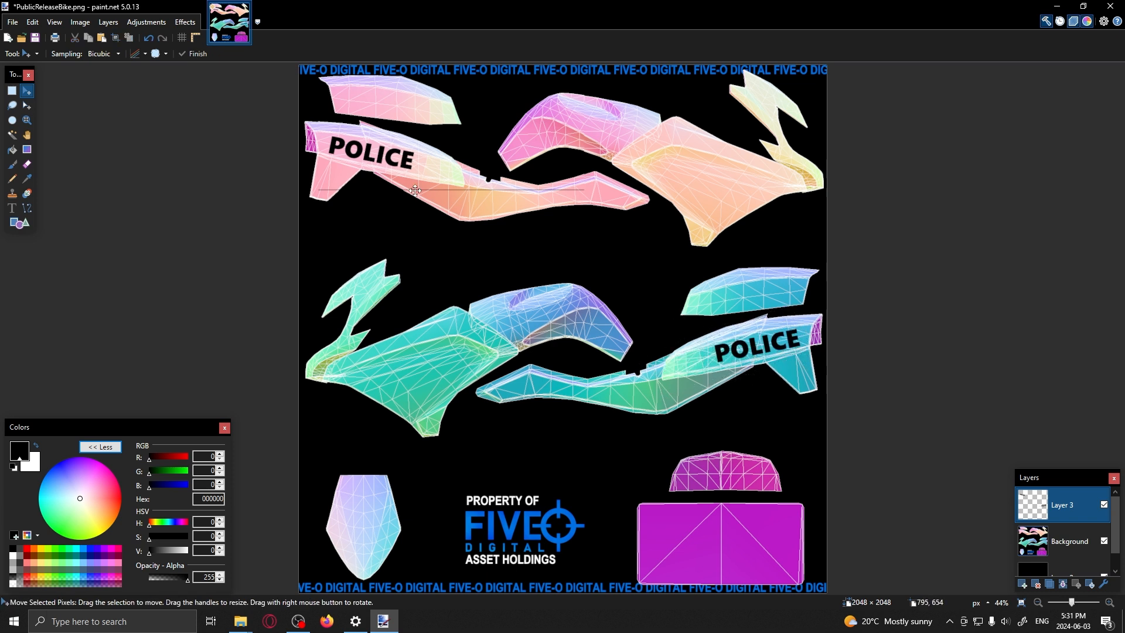
Step: Try placing a levelled, enlarged copy of the POLICE lettering on the large orange side panel, and delete it
key("s")
left_click_drag(315, 130, 432, 177)
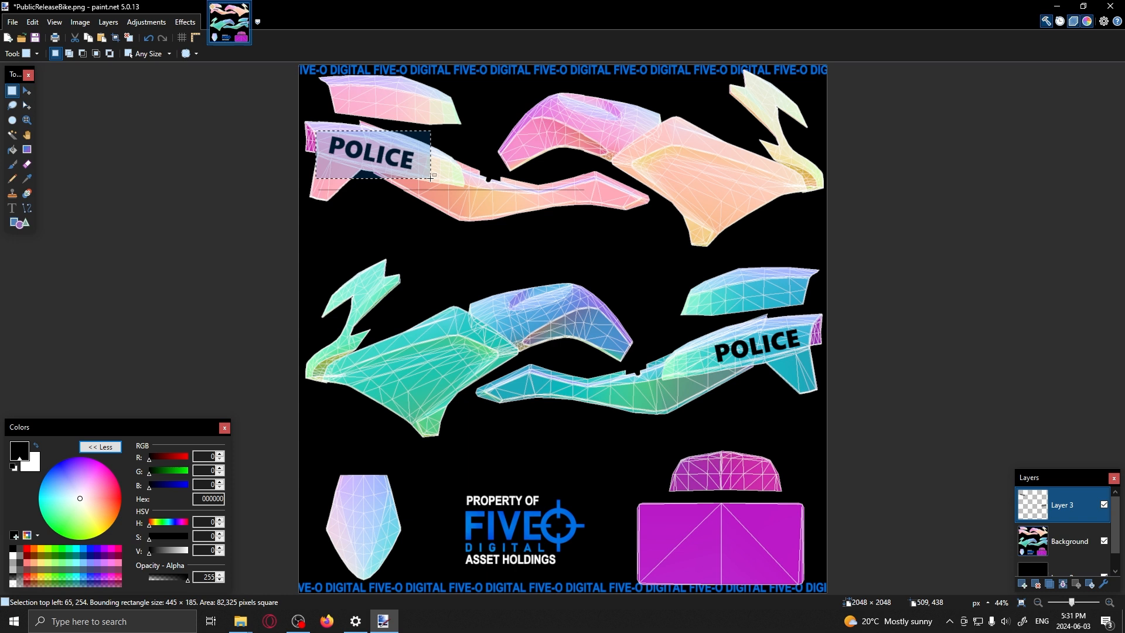
left_click(373, 156)
key("ctrl+v")
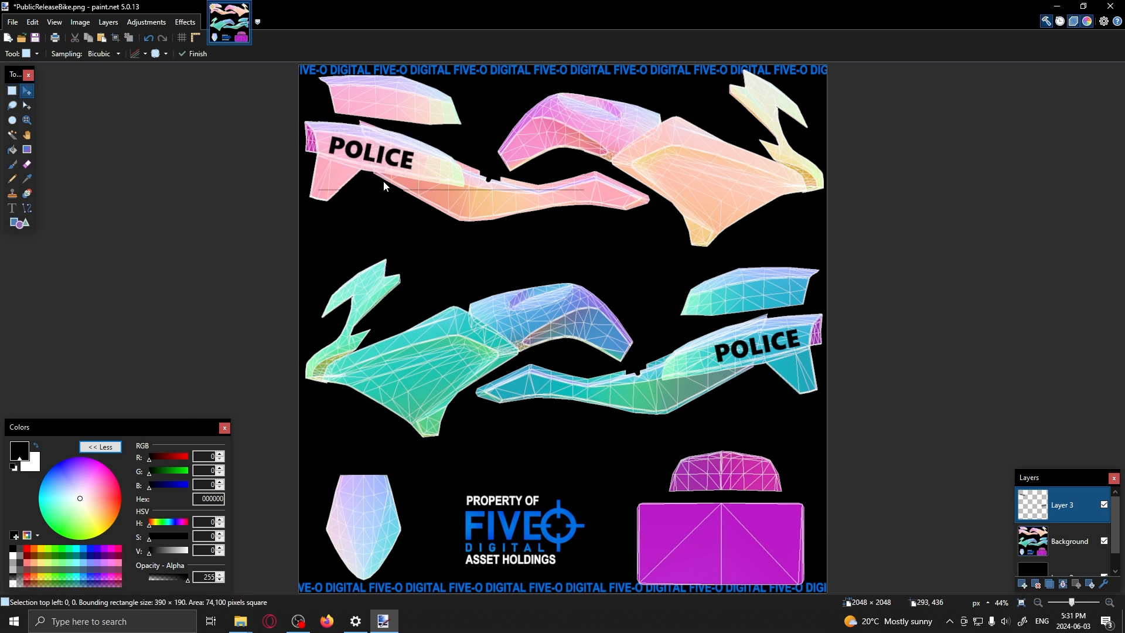
left_click_drag(384, 180, 760, 190)
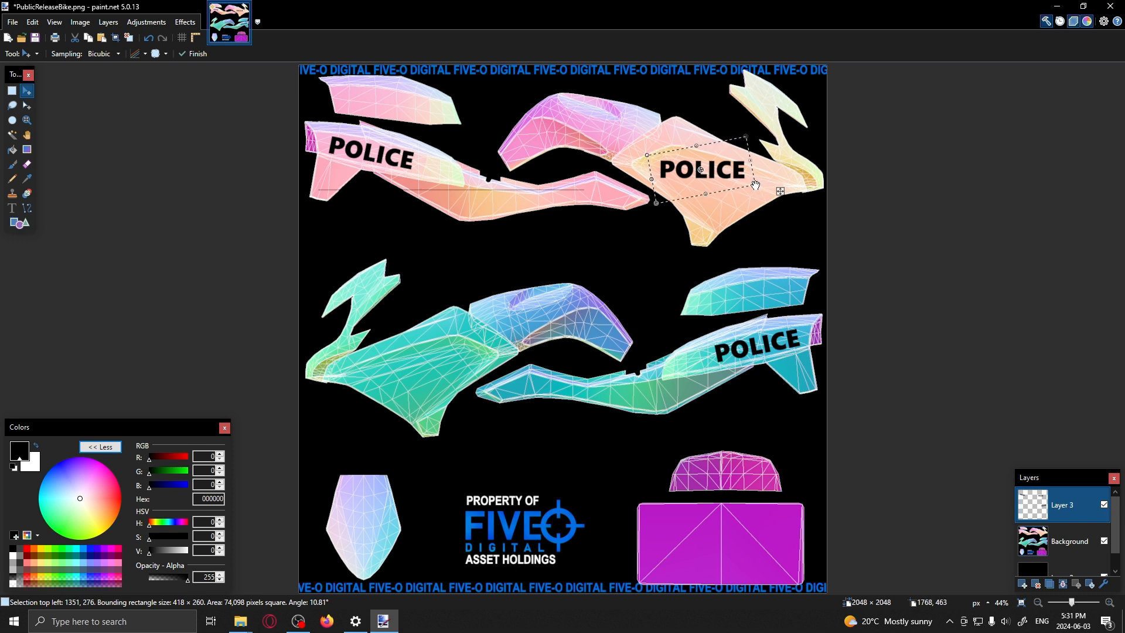
left_click_drag(755, 185, 783, 211)
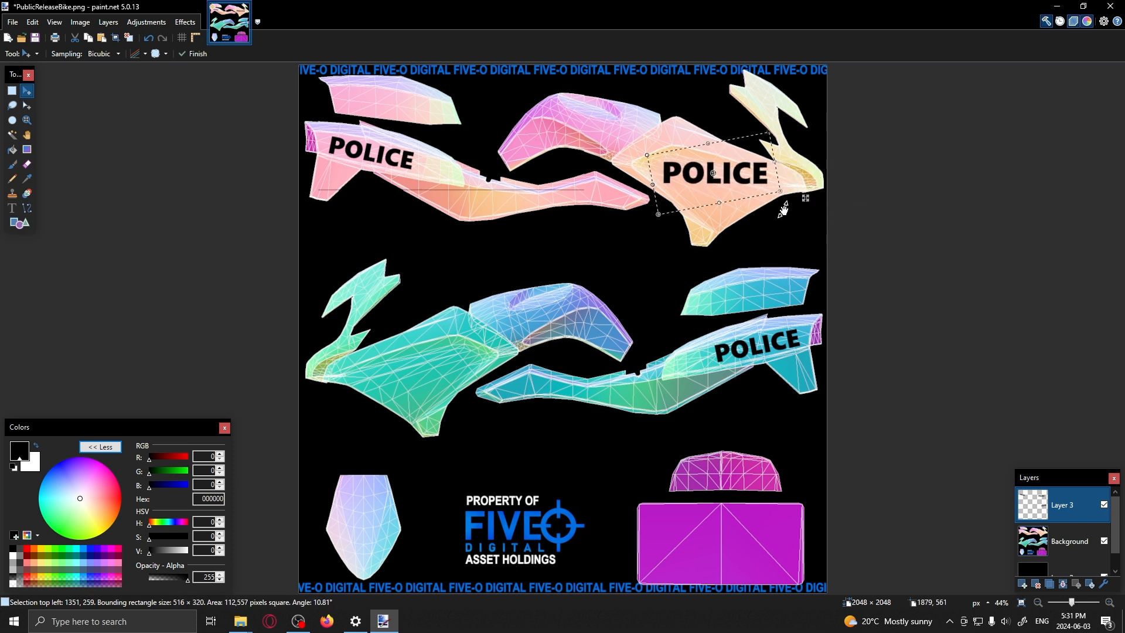
key("Delete")
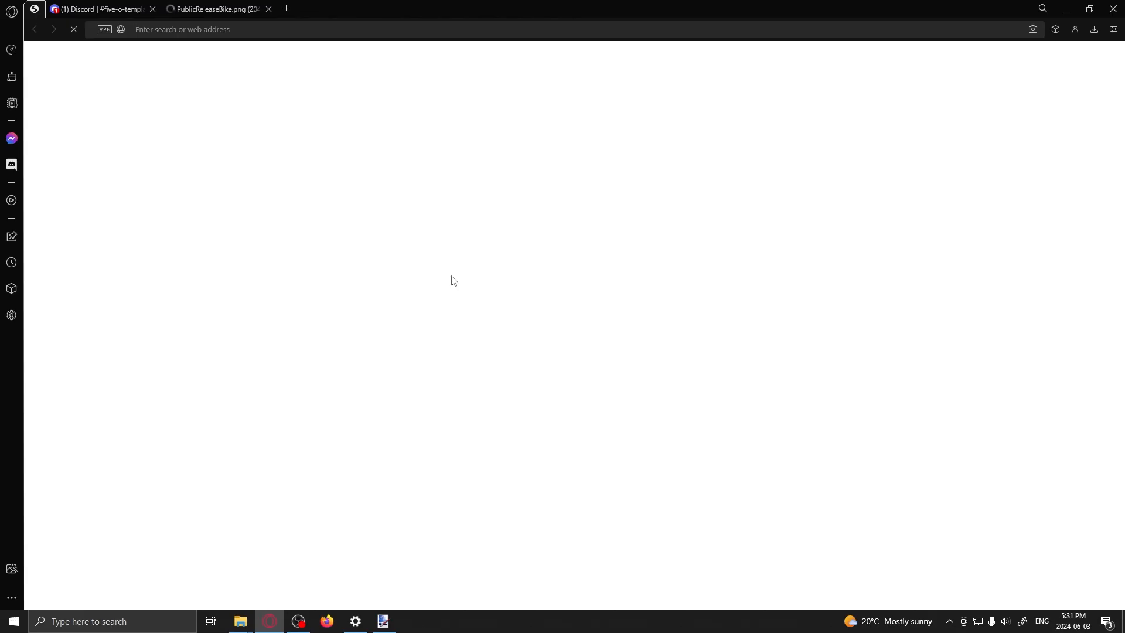
Step: In the browser, close the template image's page and open Discord's Five-O Resources/Logos thread through the five-o-resources channel
left_click(268, 9)
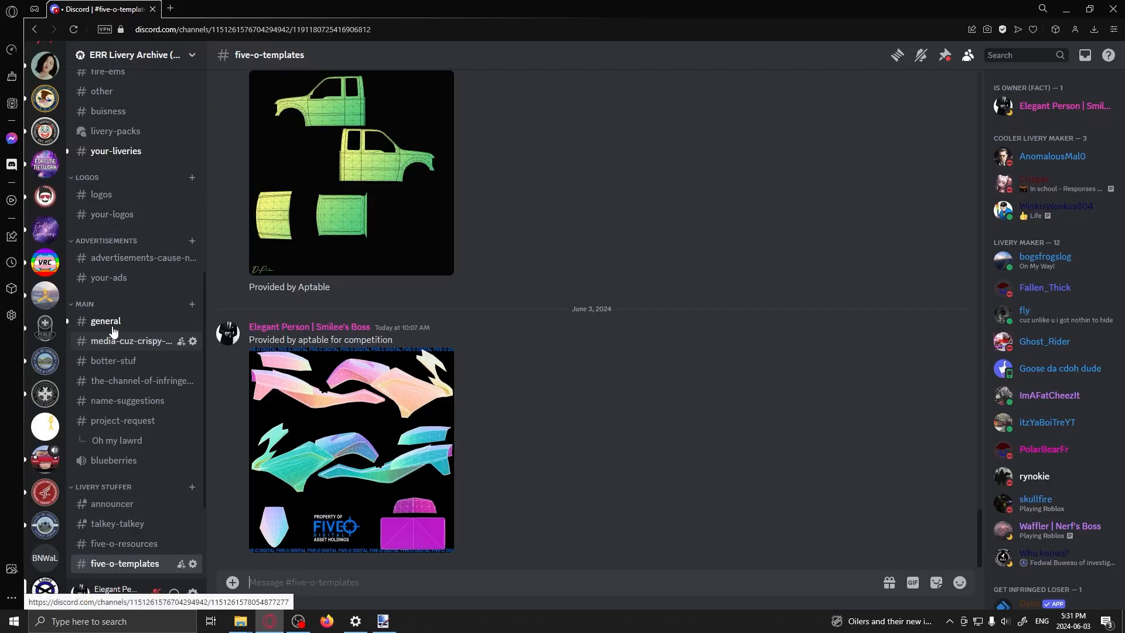
scroll(146, 507, "down", 1)
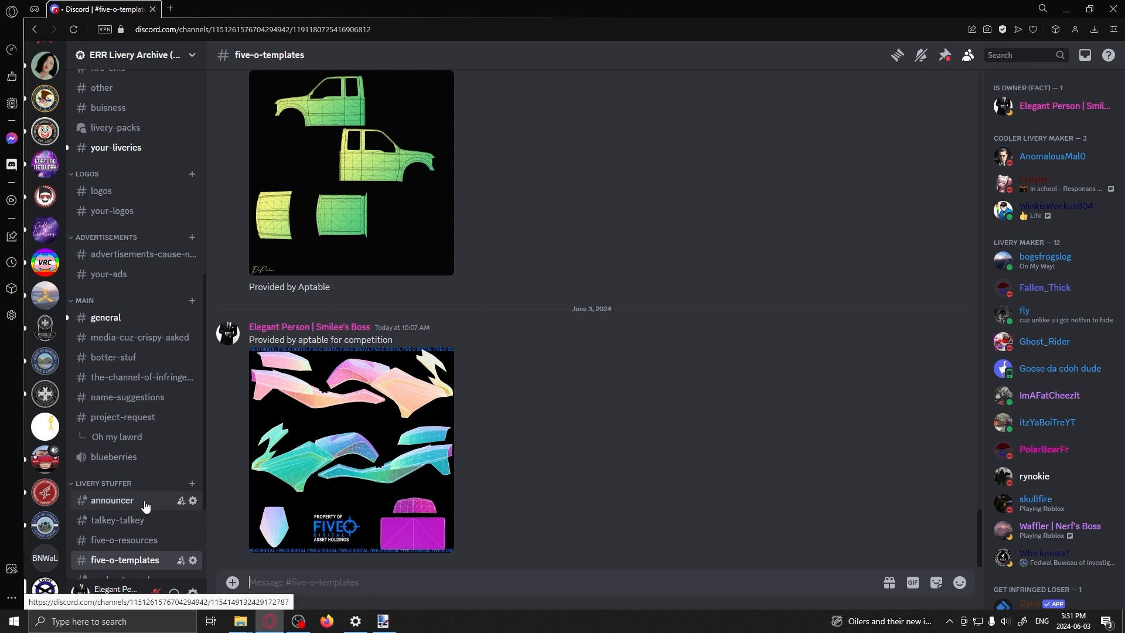
scroll(146, 507, "down", 2)
left_click(130, 484)
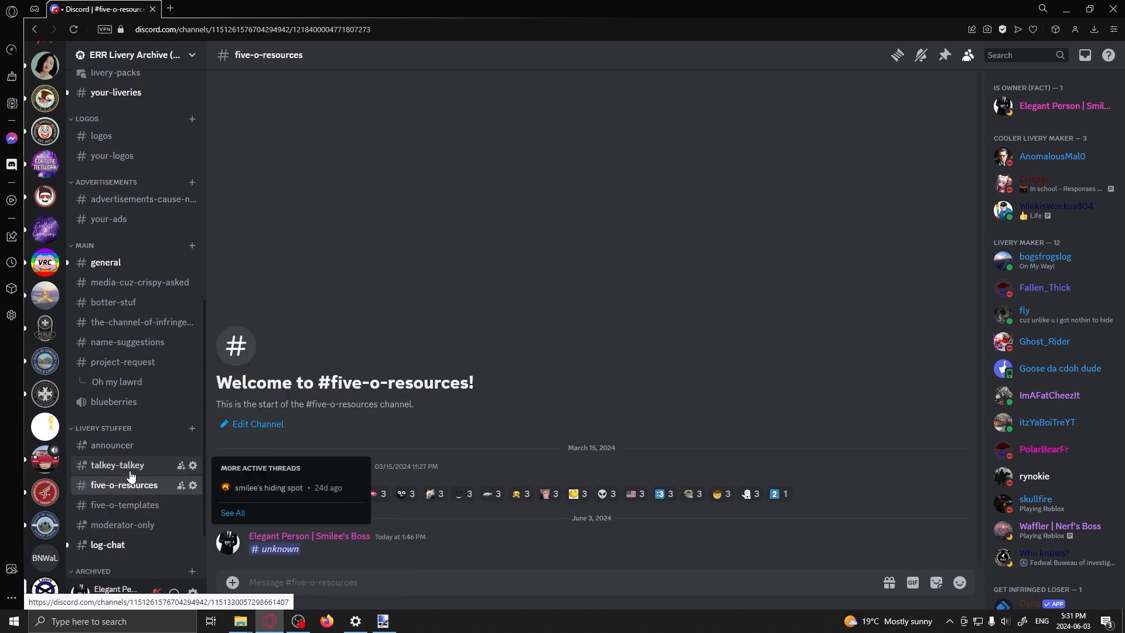
scroll(130, 477, "down", 2)
left_click(275, 549)
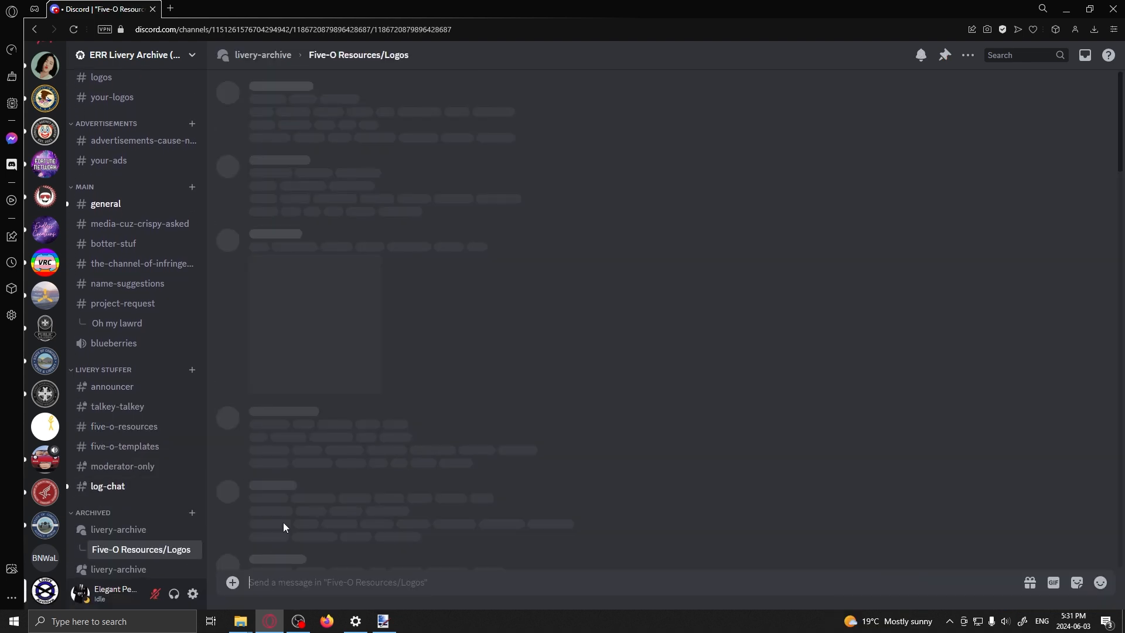
Step: Find the City of Spring Hill Police Department (SHPD) badge in the logos thread and copy its full-size image
scroll(322, 280, "down", 6)
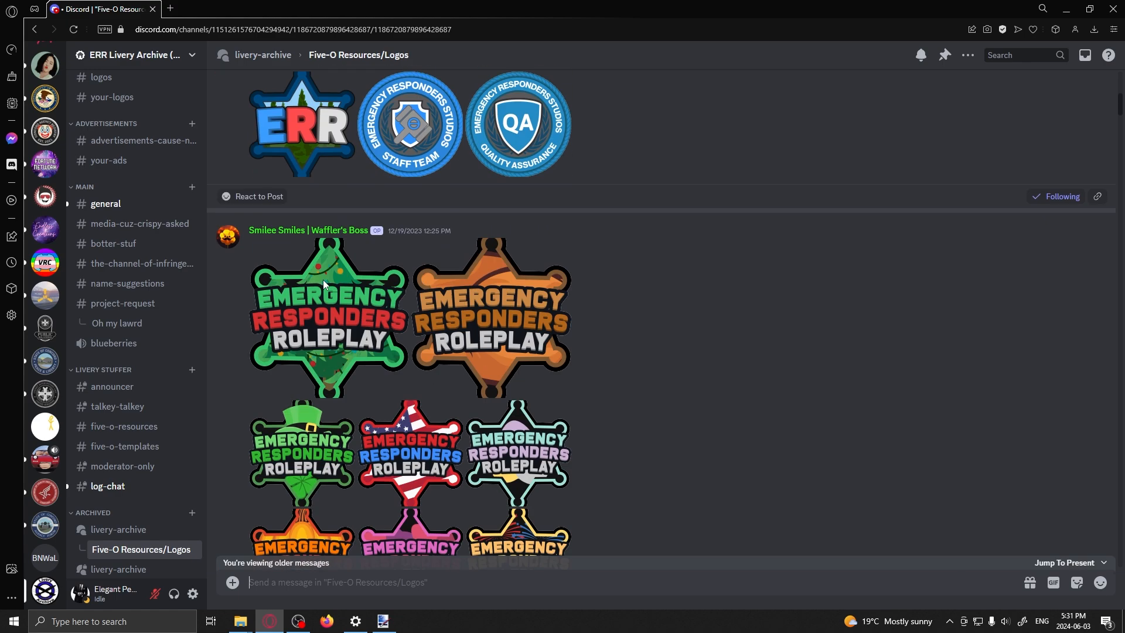
scroll(323, 280, "down", 10)
scroll(323, 279, "up", 2)
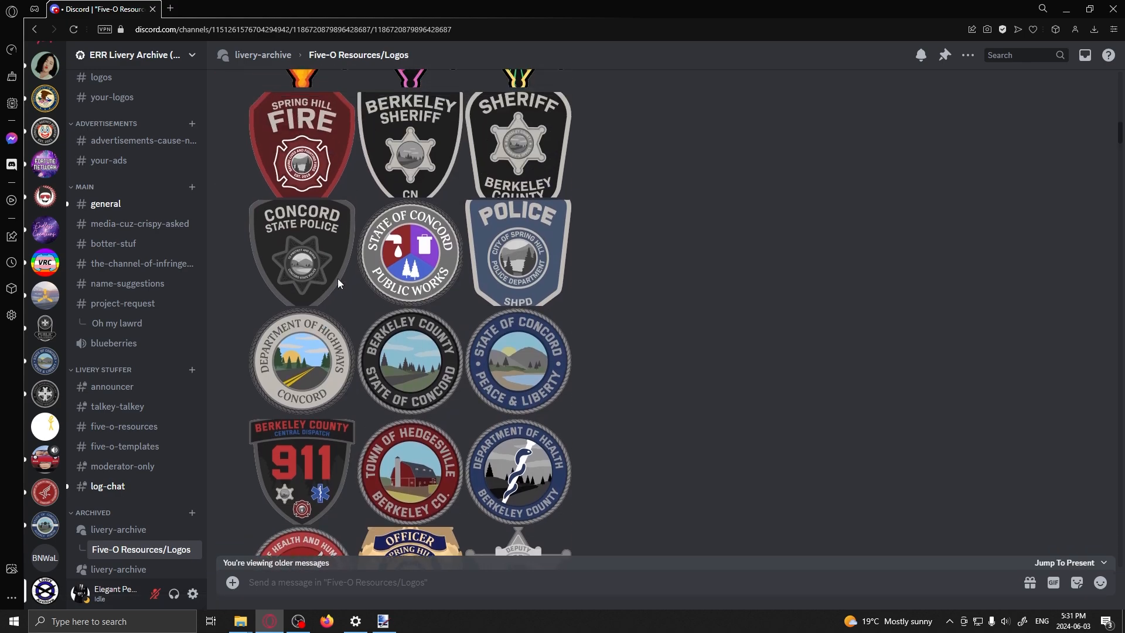
left_click(531, 261)
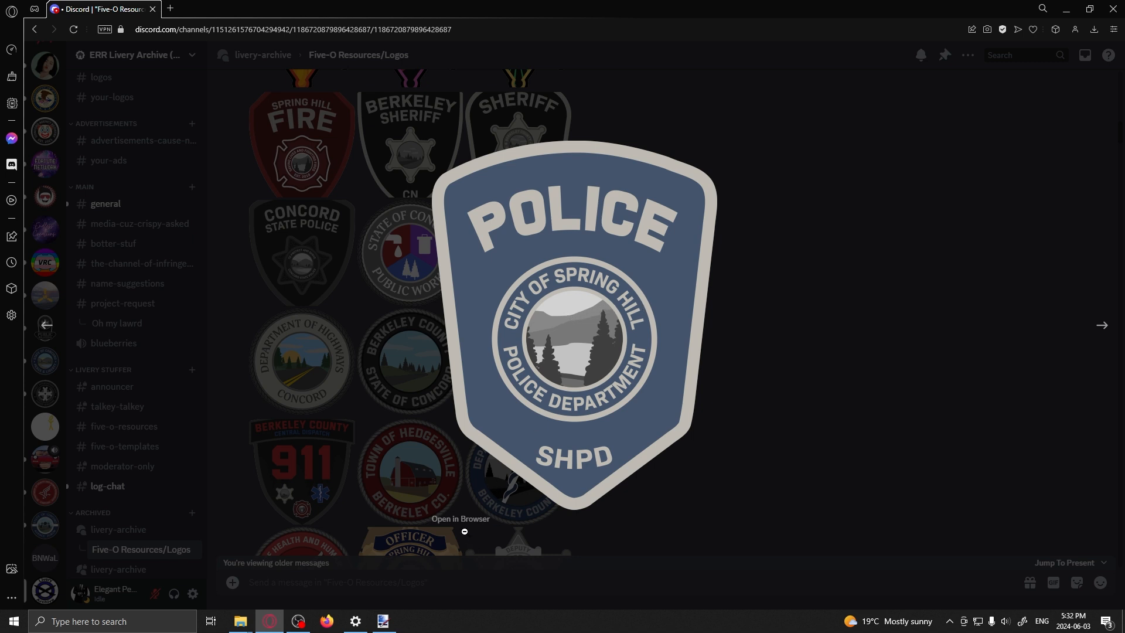
right_click(626, 287)
left_click(671, 326)
Step: Switch to paint.net, paste the SHPD badge, shrink it to about 105 × 136 px and place it on the large green side panel
key("alt+Tab")
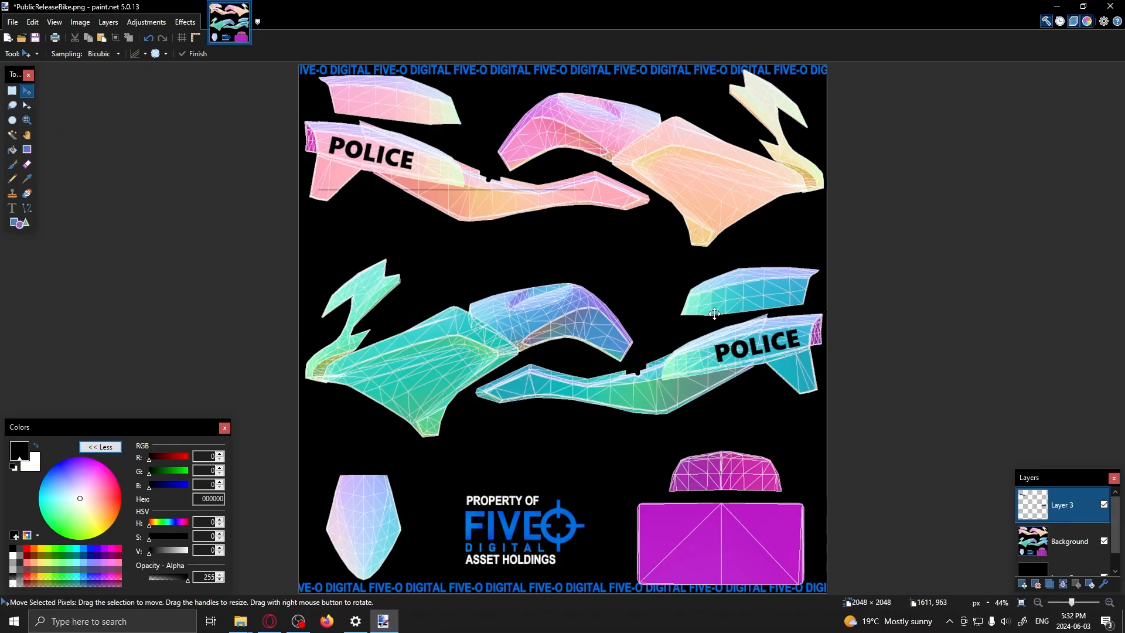
key("ctrl+v")
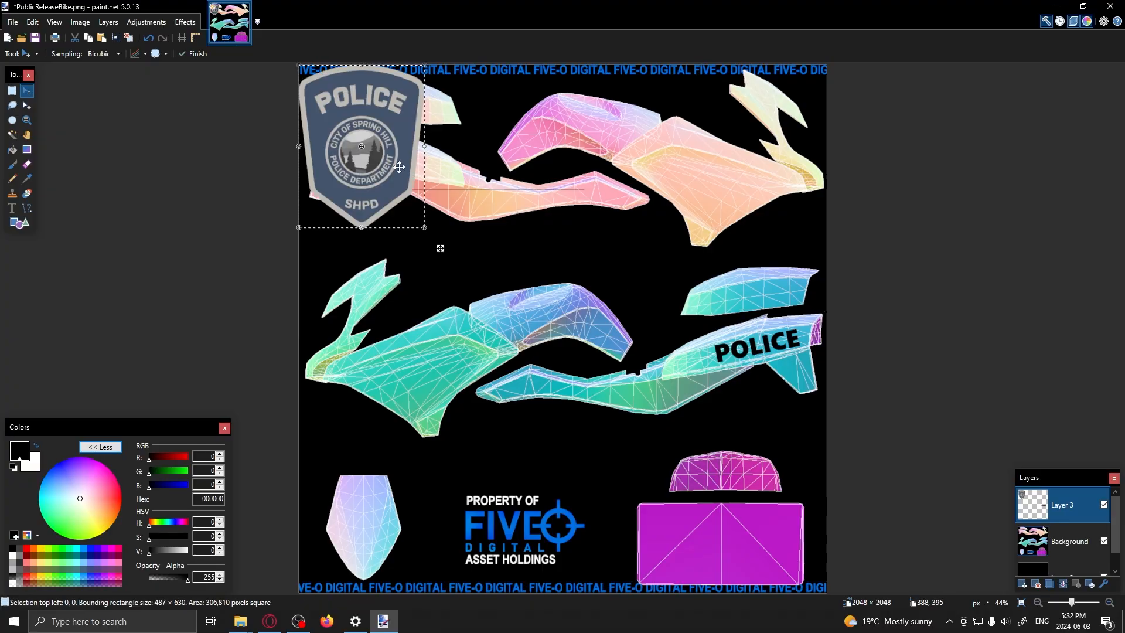
left_click_drag(393, 170, 568, 330)
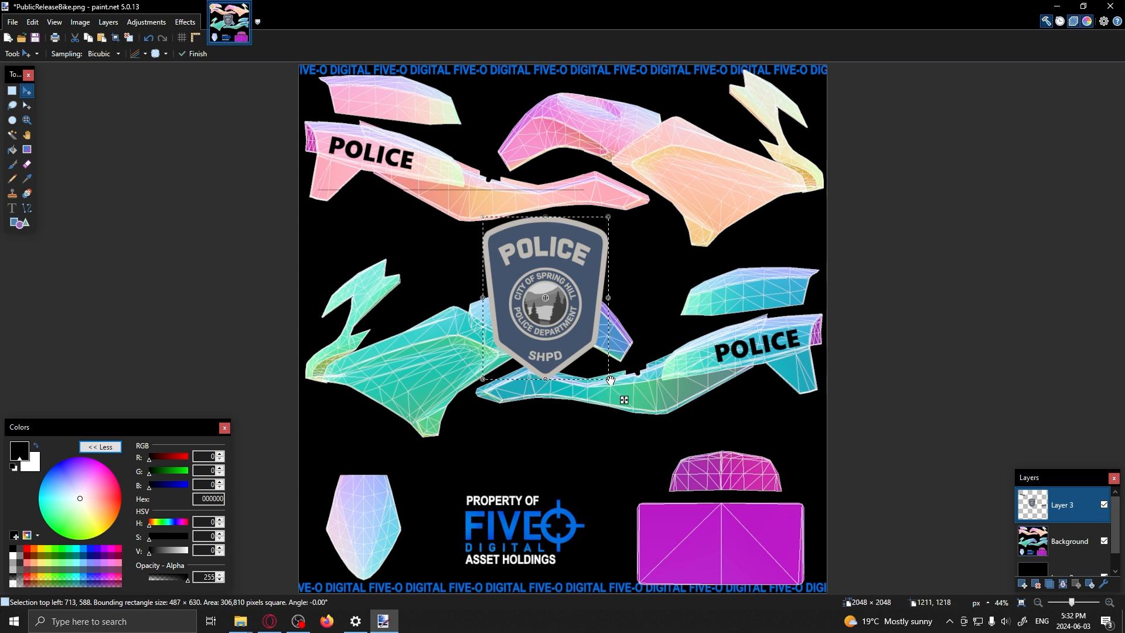
left_click_drag(611, 381, 419, 386)
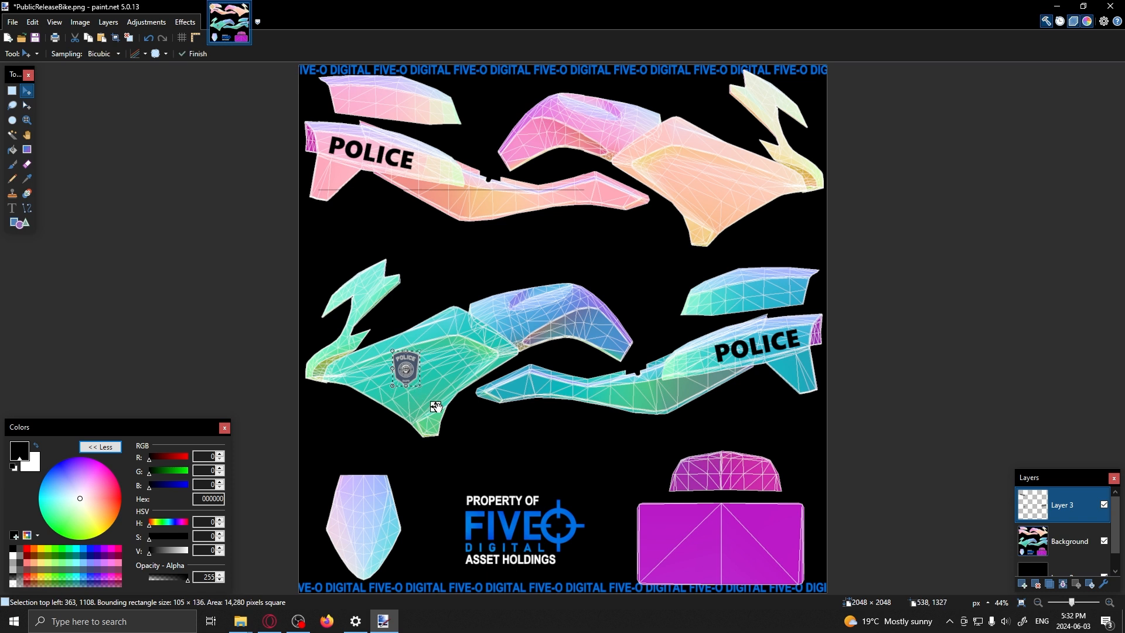
Step: Select the SHPD badge on the green panel, place a copy on the large orange side panel and deselect
key("s")
left_click_drag(375, 358, 420, 401)
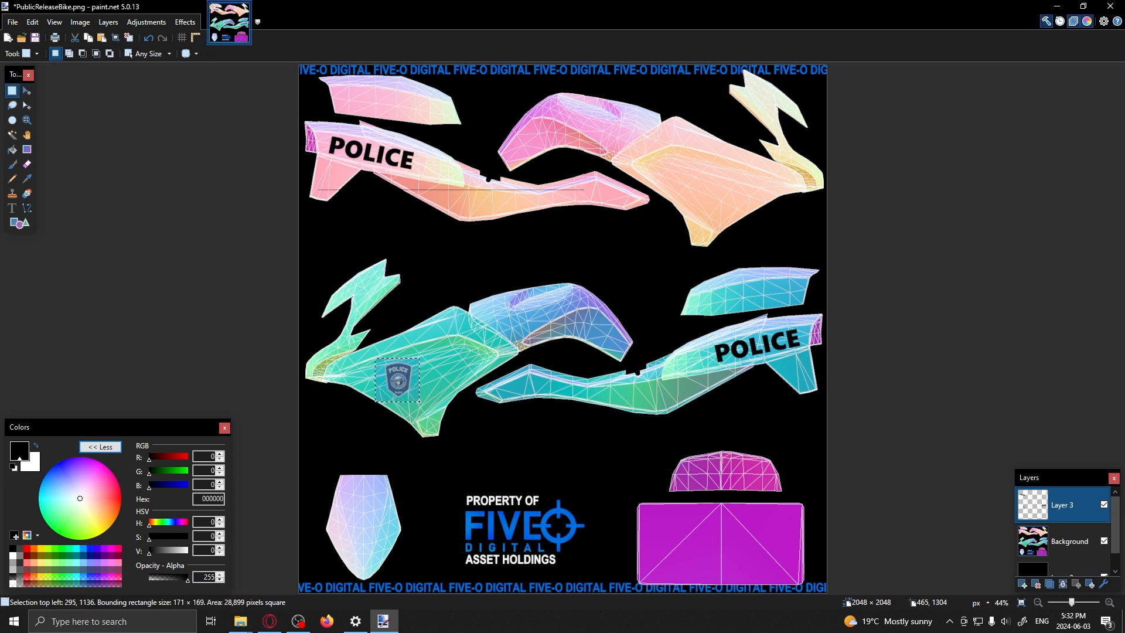
key("m")
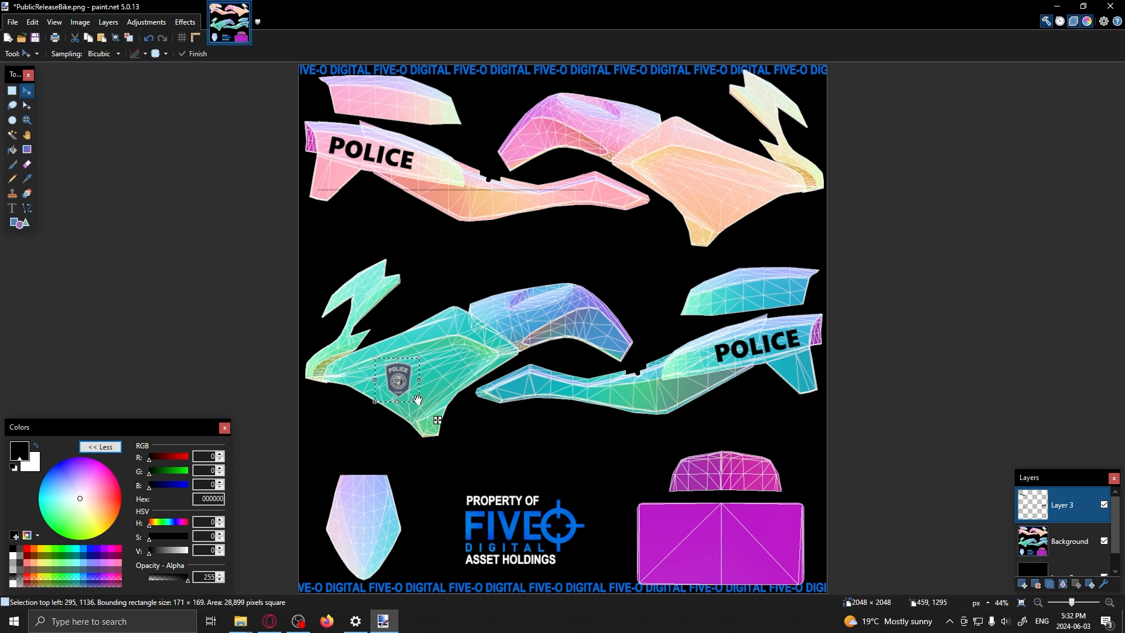
left_click_drag(438, 420, 764, 234)
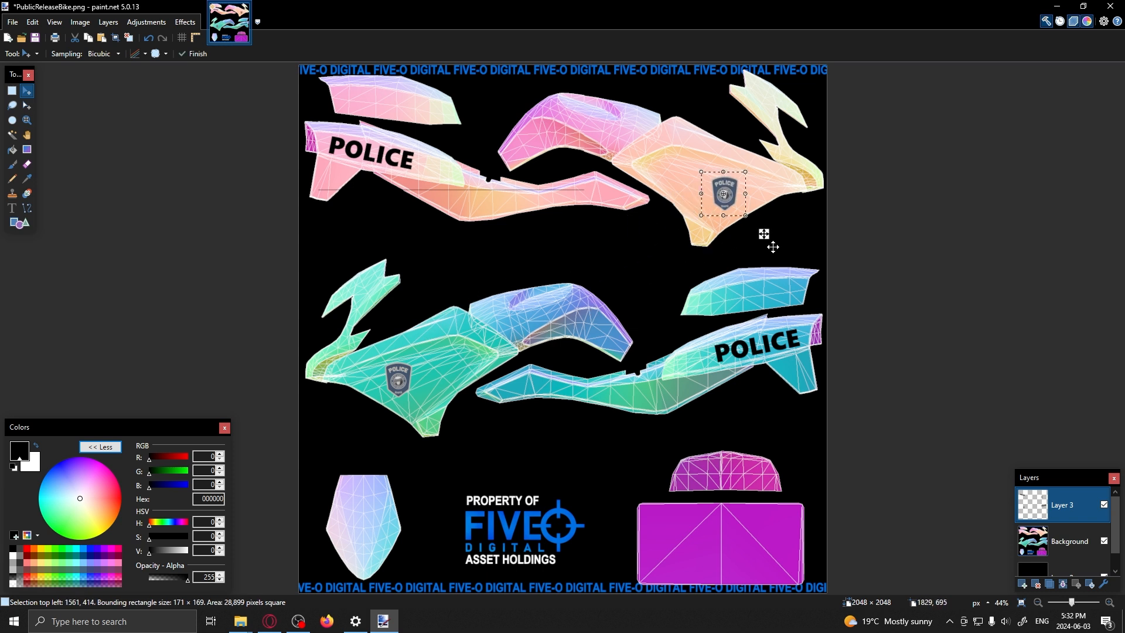
key("ctrl+d")
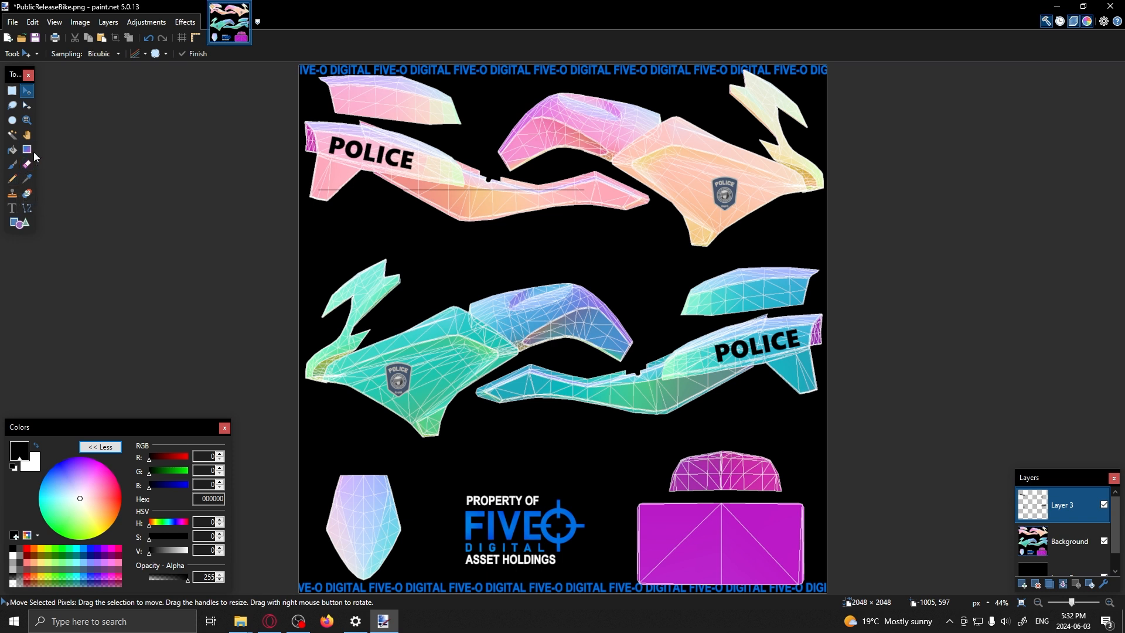
Step: Draw a rectangle about 322 × 33 px over the pink tank panel and fill it with blue 0505FF
left_click(23, 226)
left_click(94, 53)
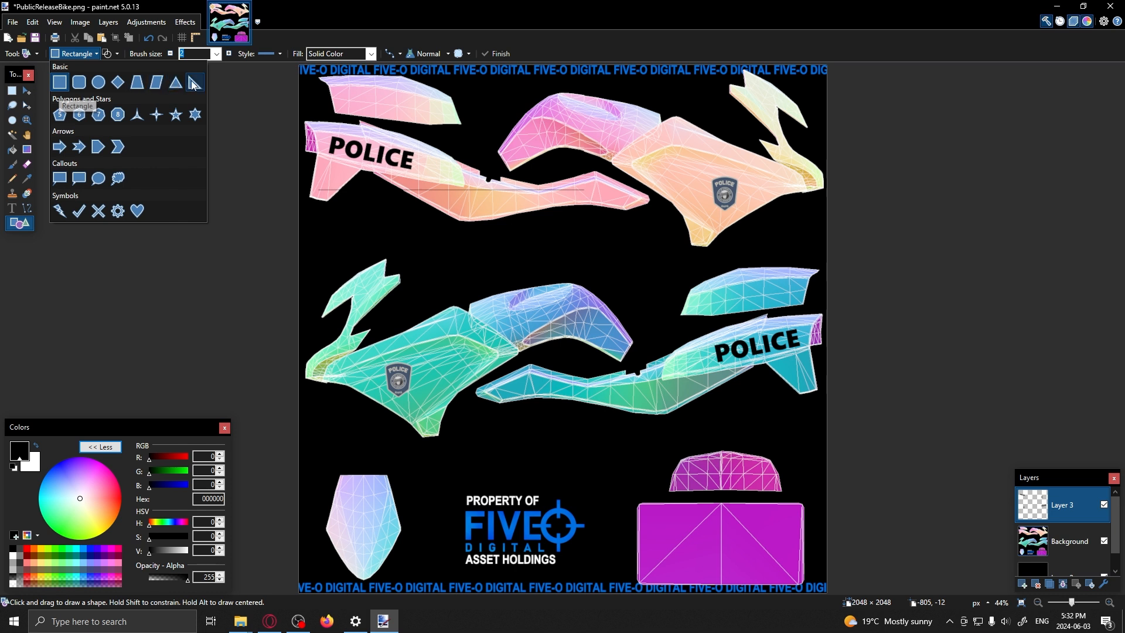
left_click(232, 89)
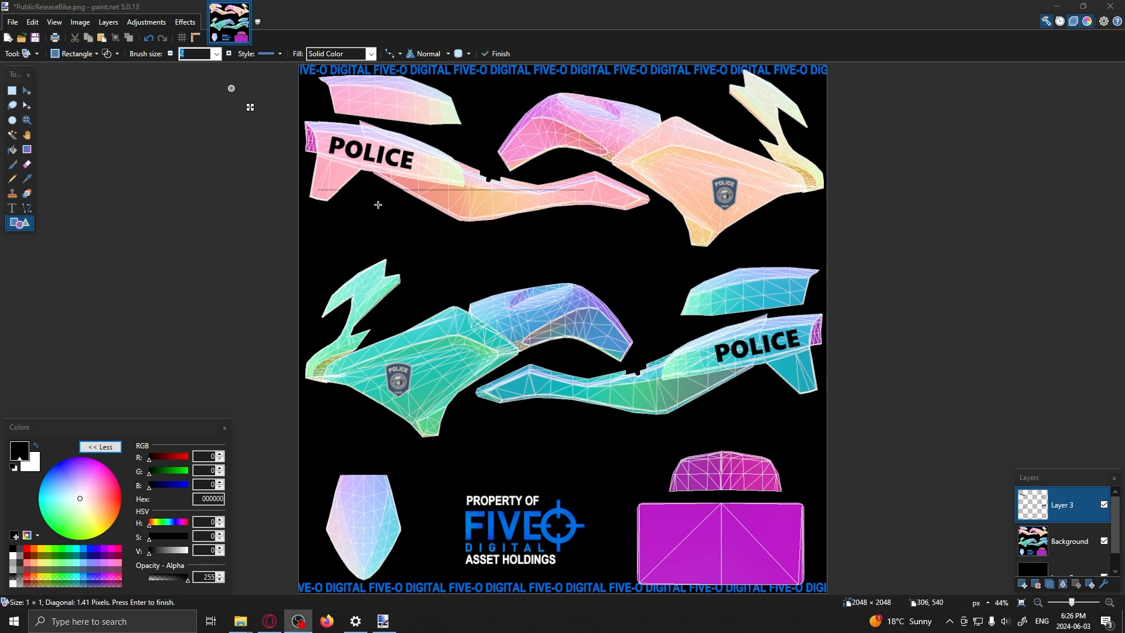
left_click_drag(306, 132, 395, 139)
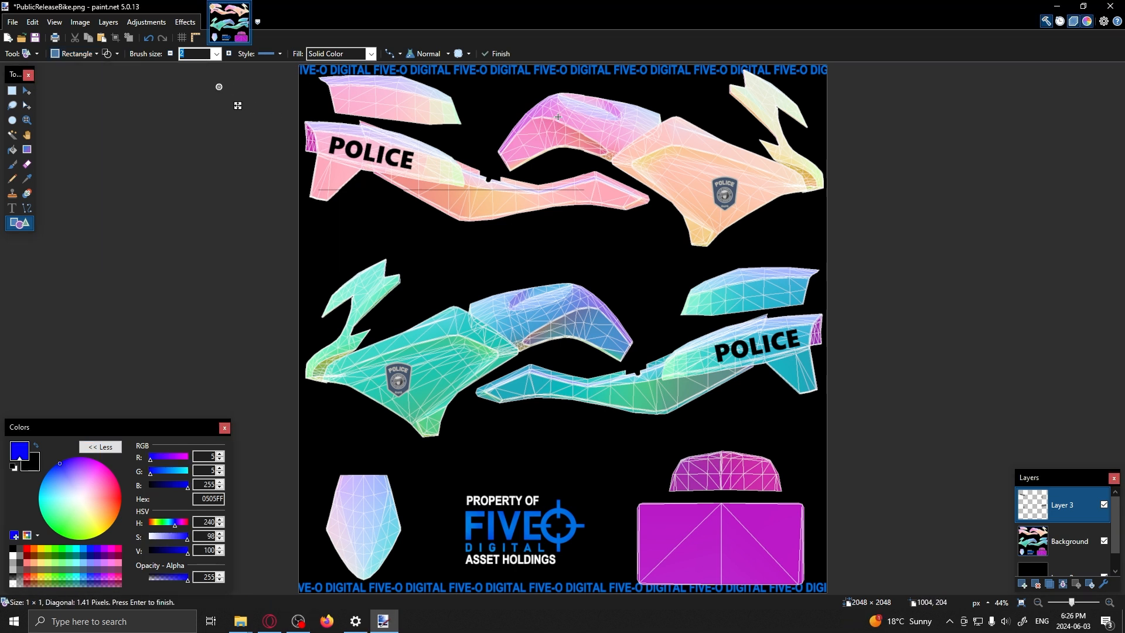
left_click_drag(554, 112, 637, 119)
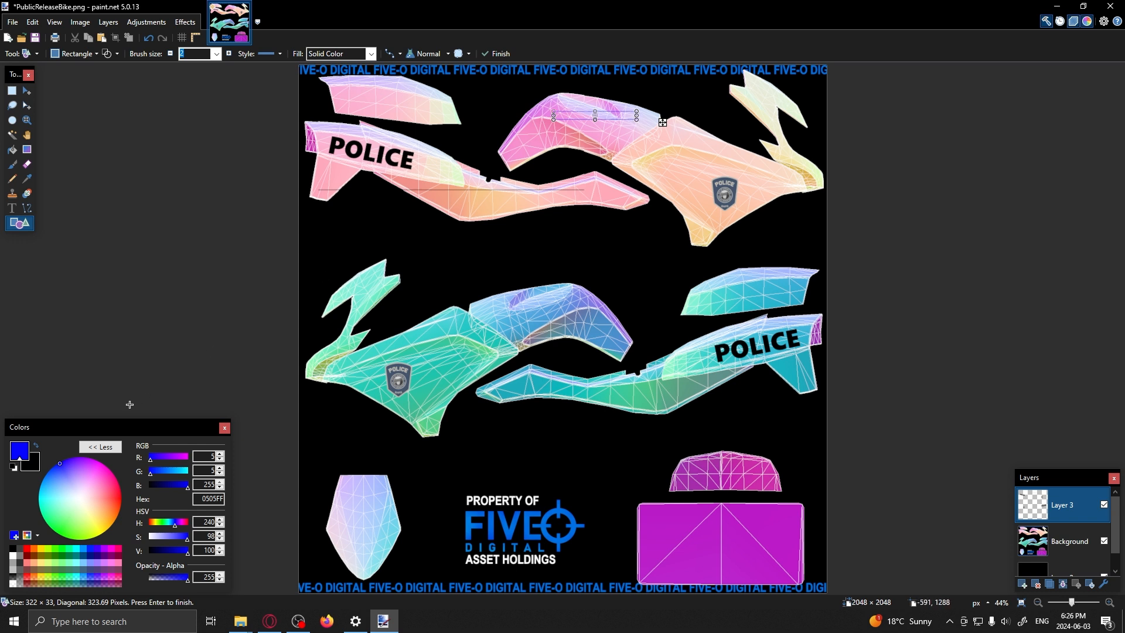
key("f")
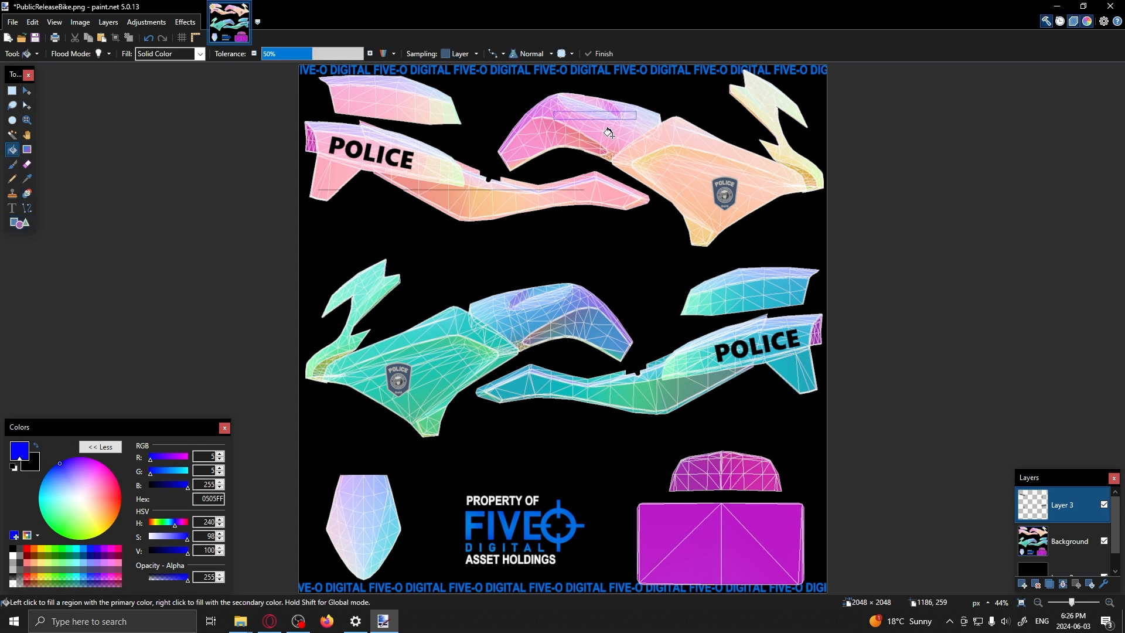
left_click(599, 113)
Step: Try moving the blue stripe to the pink and orange panels' border, tilted about 12°, and delete it
key("s")
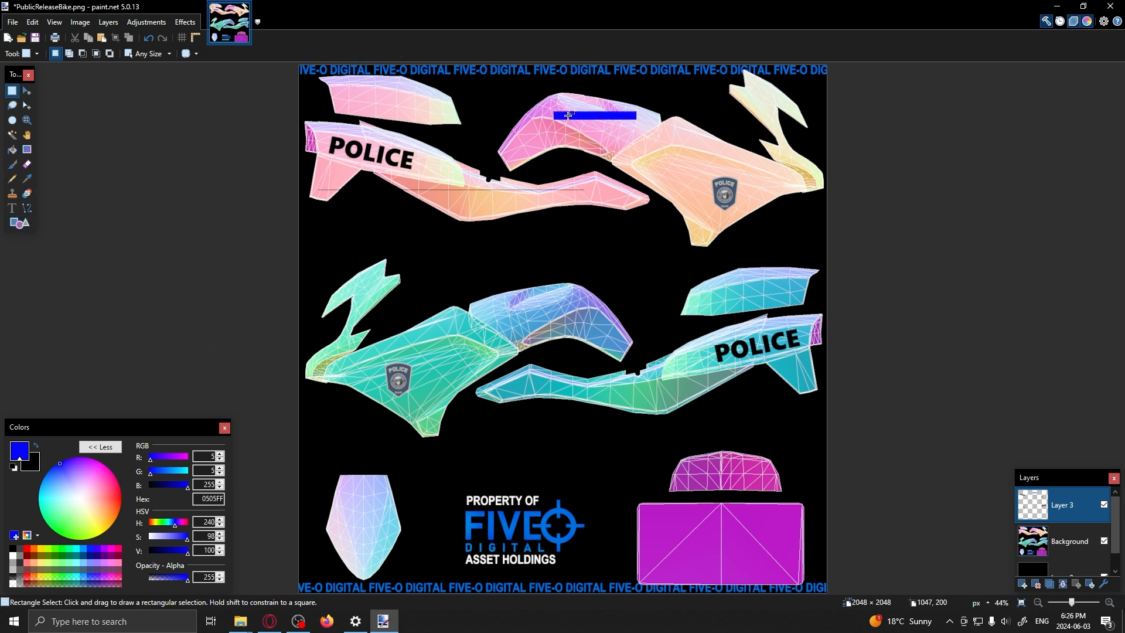
left_click_drag(551, 104, 717, 171)
key("m")
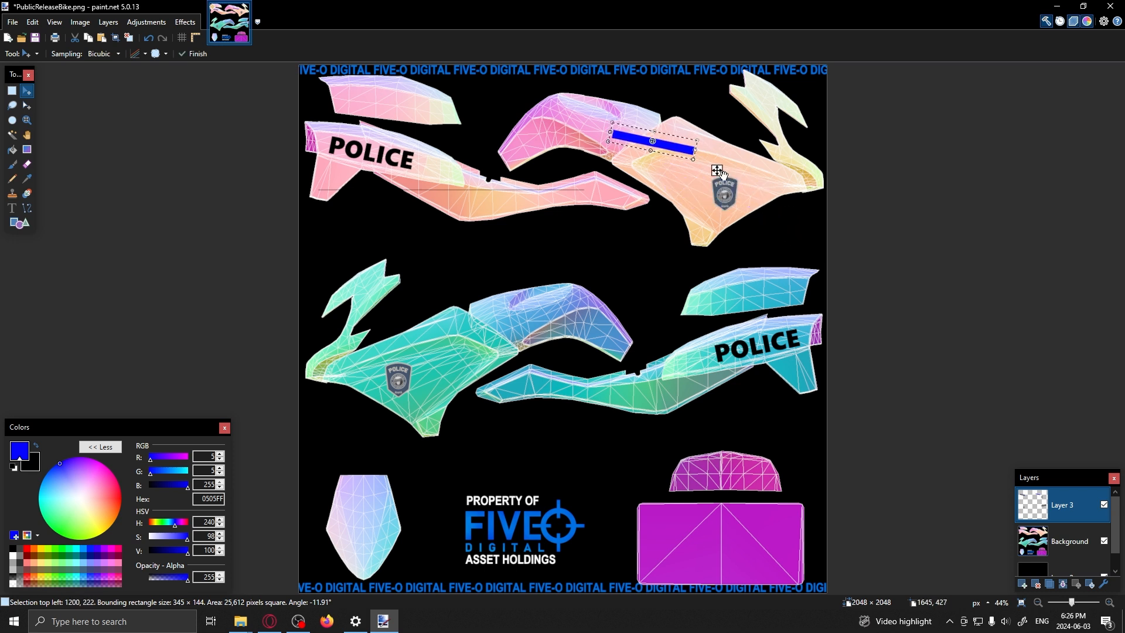
key("Delete")
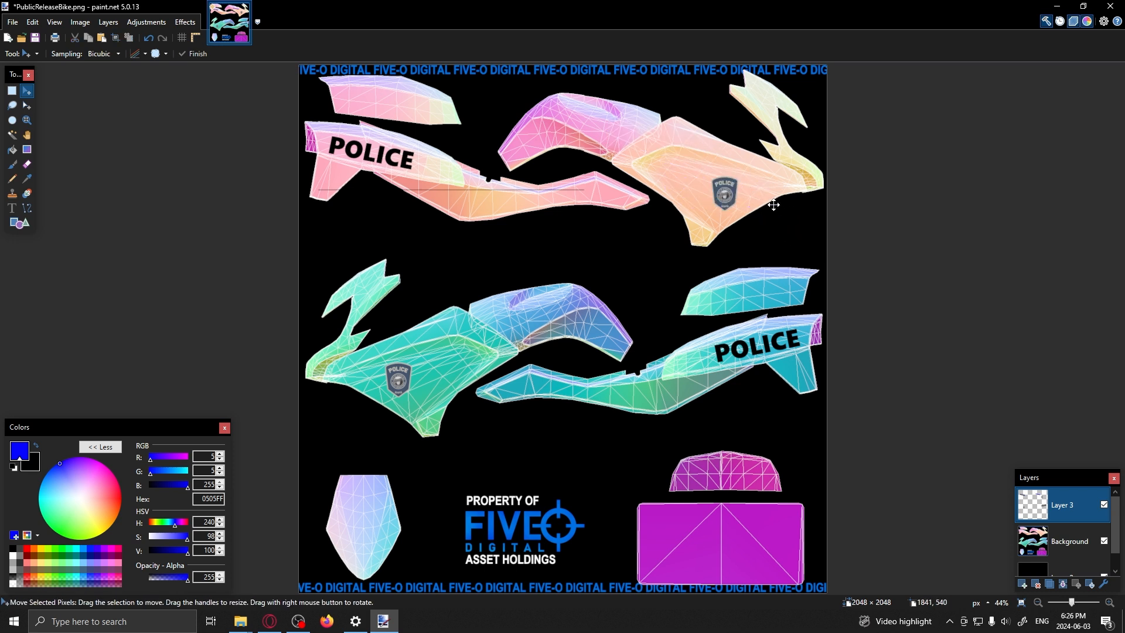
Step: Add a new empty layer above the layer with the POLICE lettering and badges
left_click(1023, 584)
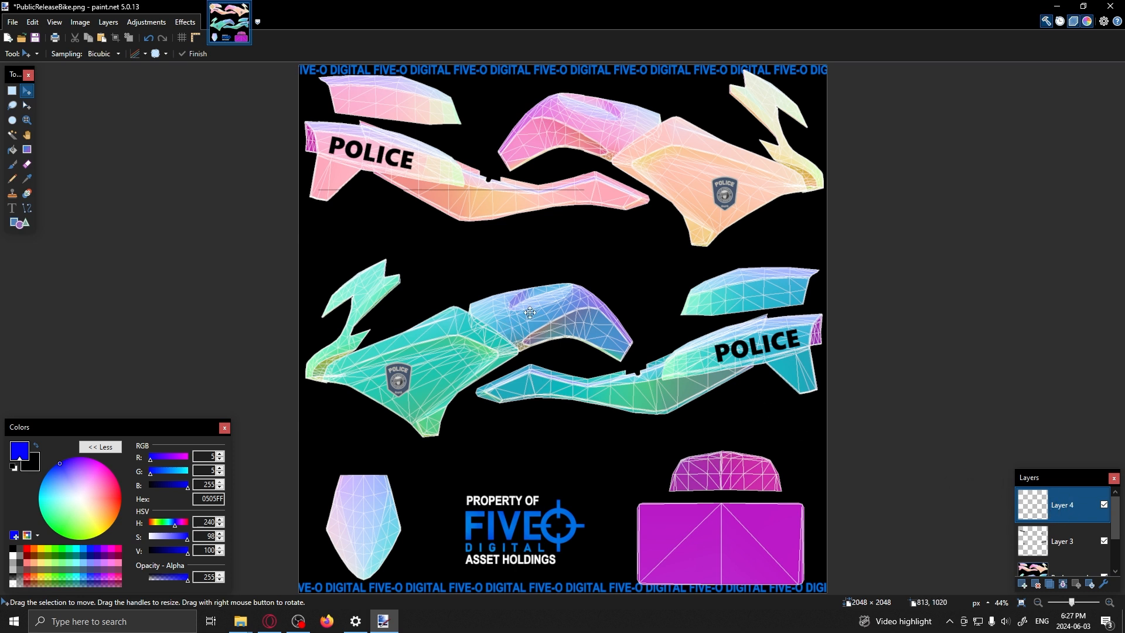
Step: Paste the blue stripe over the POLICE lettering on the pink side panel, deselect, and move Layer 4 beneath Layer 3
key("ctrl+v")
left_click_drag(720, 169, 424, 171)
key("Delete")
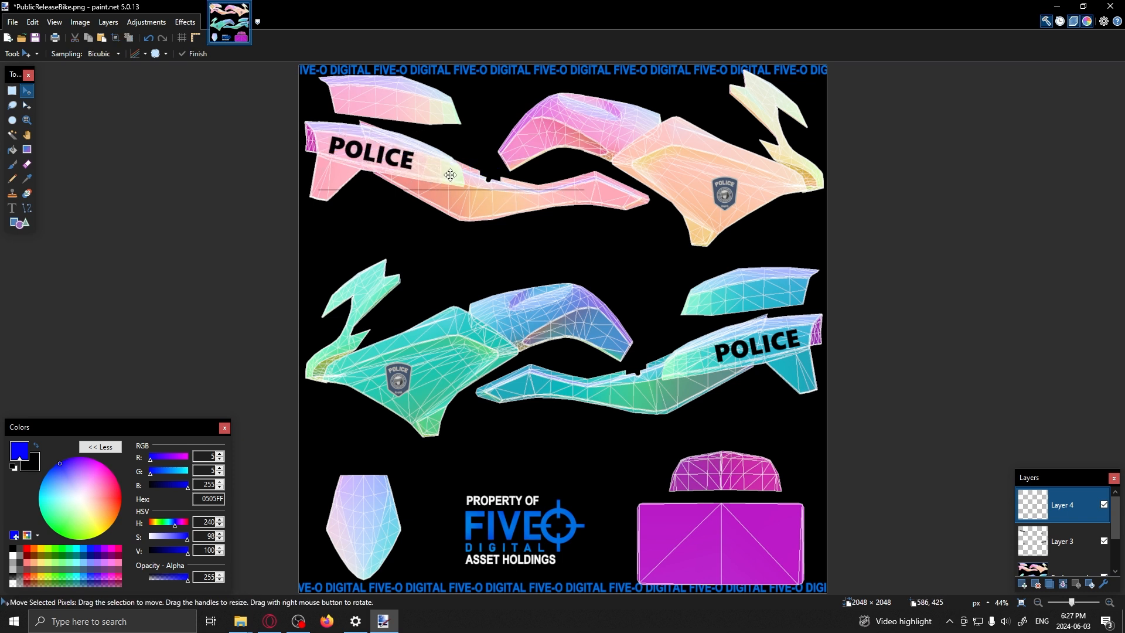
key("ctrl+z")
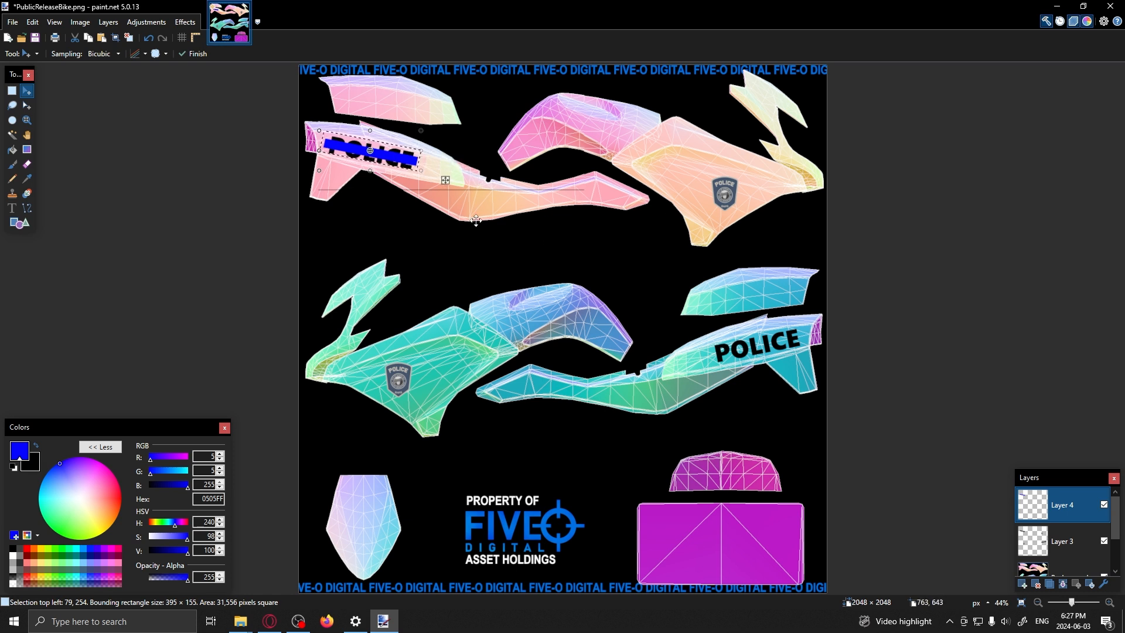
key("ctrl+d")
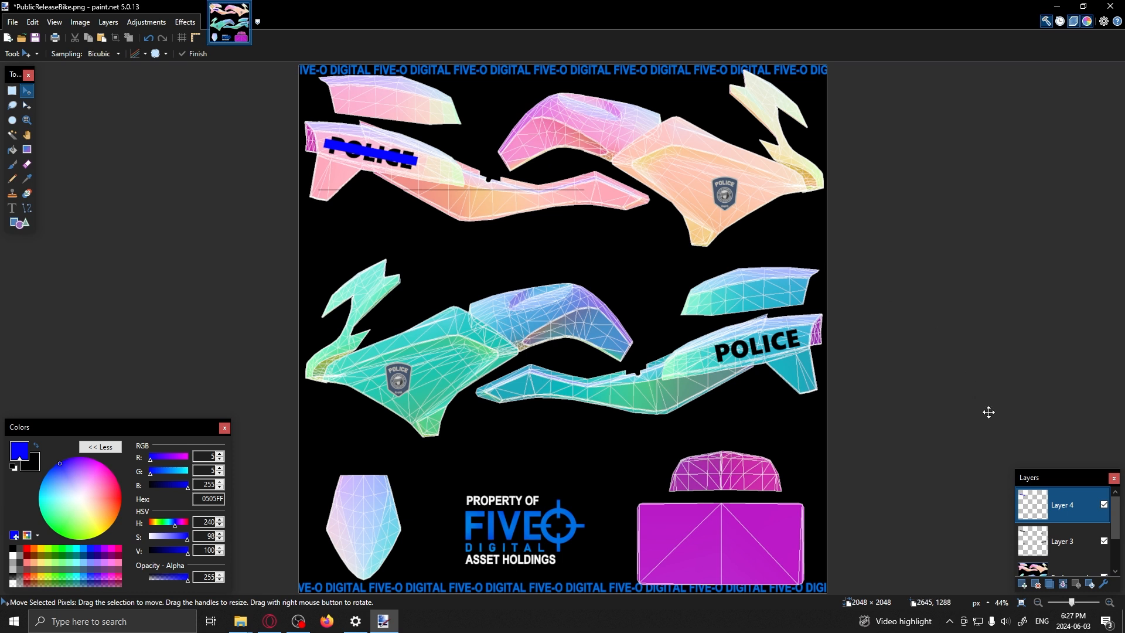
left_click_drag(1057, 505, 1060, 545)
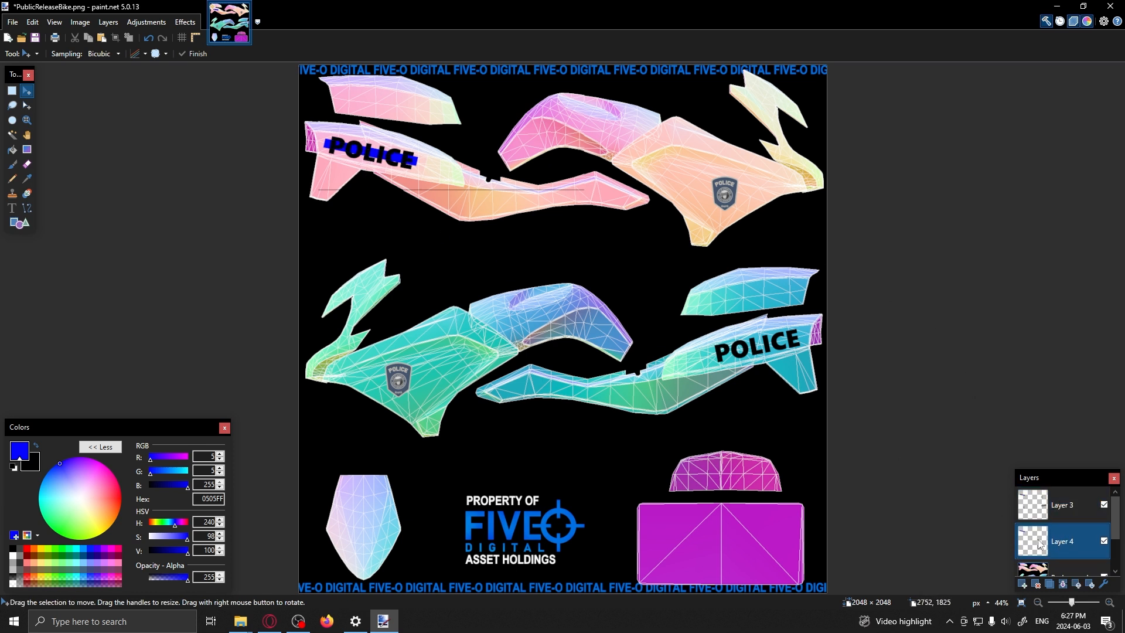
Step: Hide the Background template layer and fill the base Layer 2 with white FFFFFF
scroll(1040, 544, "down", 2)
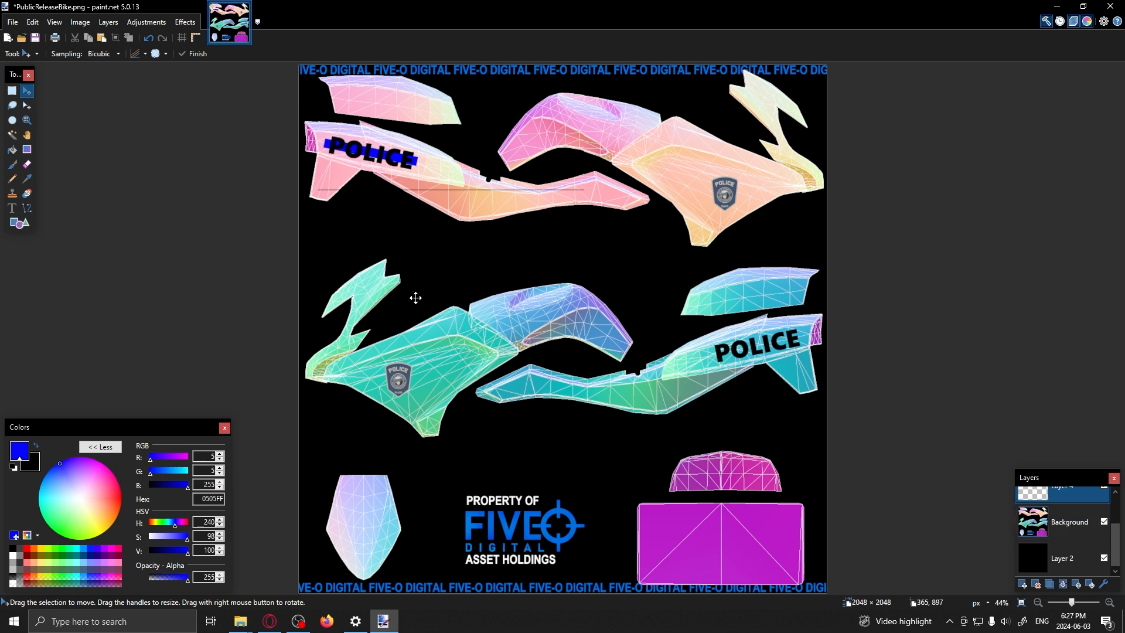
left_click(1104, 522)
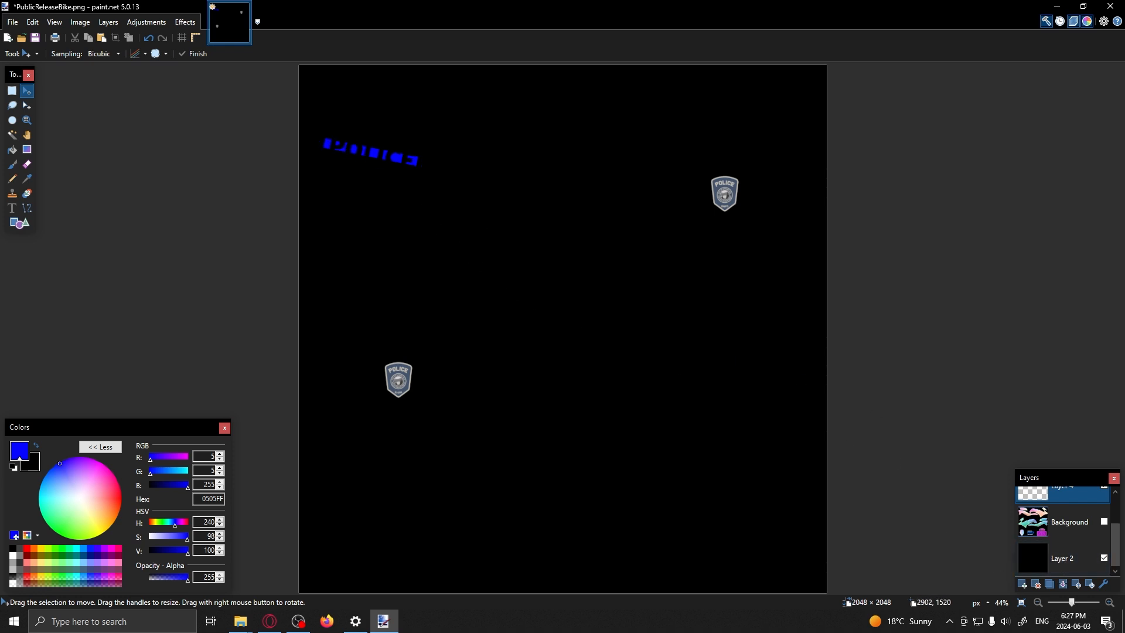
left_click(1043, 561)
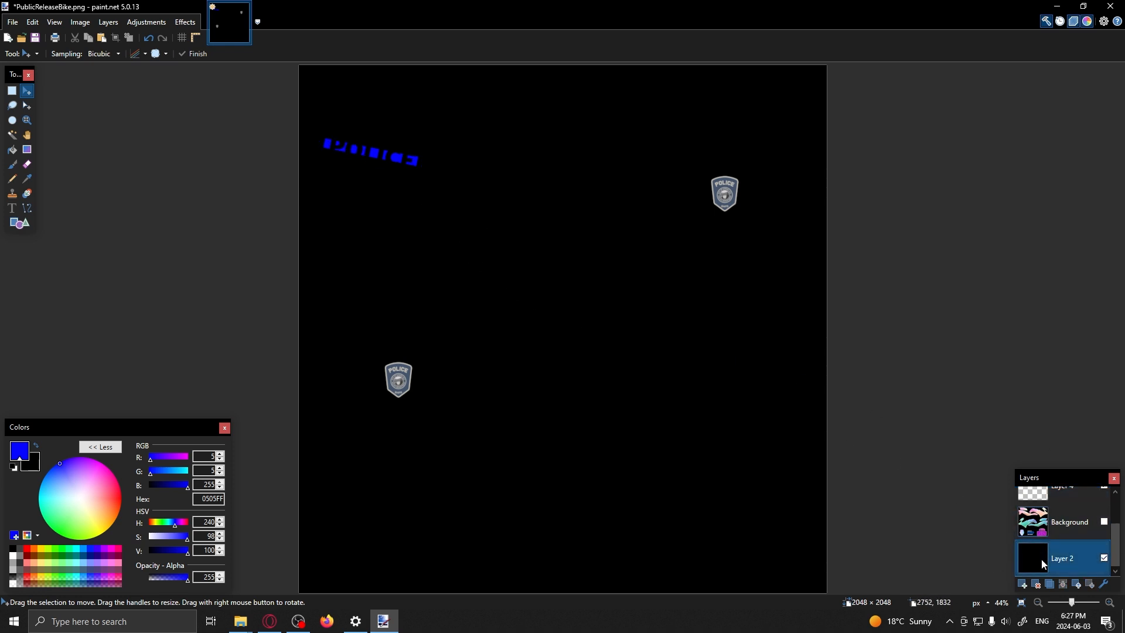
left_click(14, 558)
left_click(13, 152)
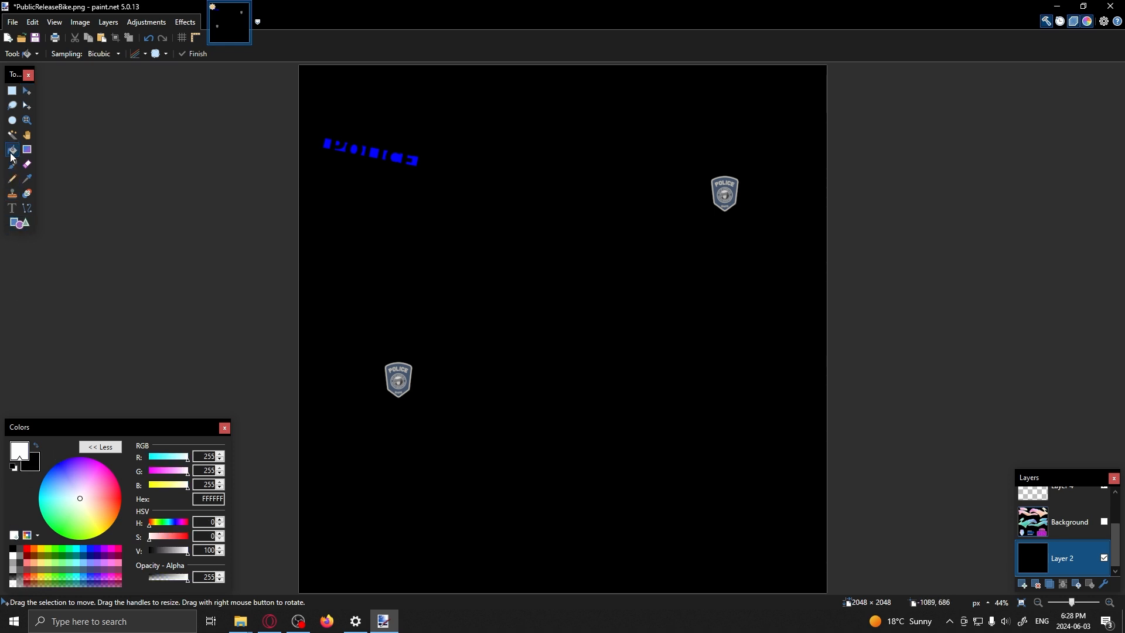
left_click(419, 246)
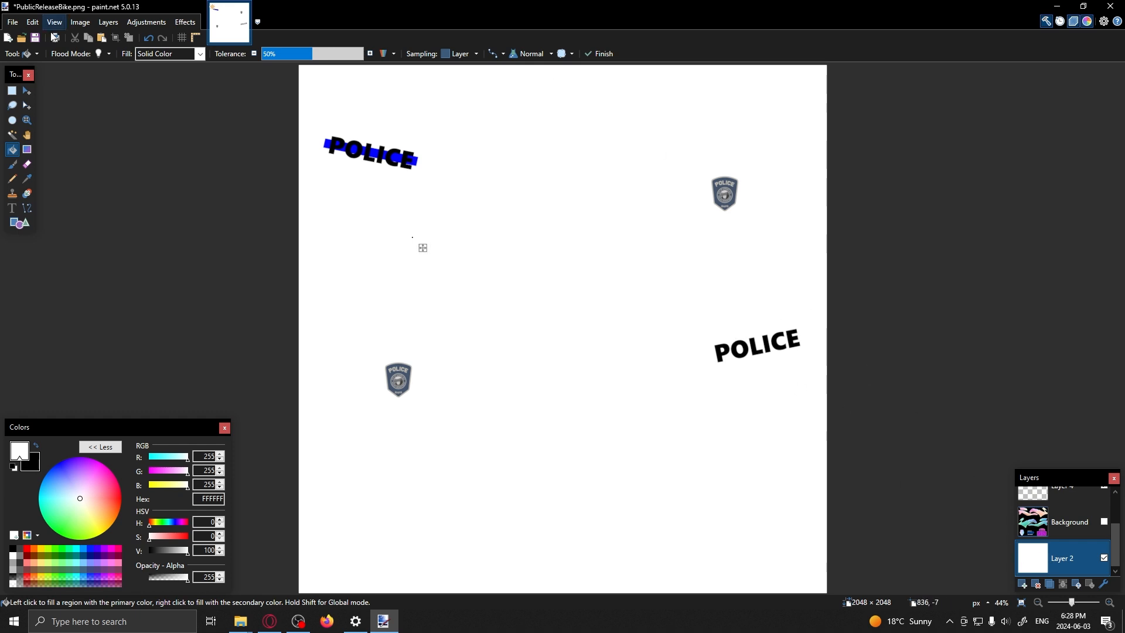
Step: Save the livery as PublicReleaseBike.png in Downloads in PNG format, replacing the existing file and flattening the image with the default save settings
left_click(12, 23)
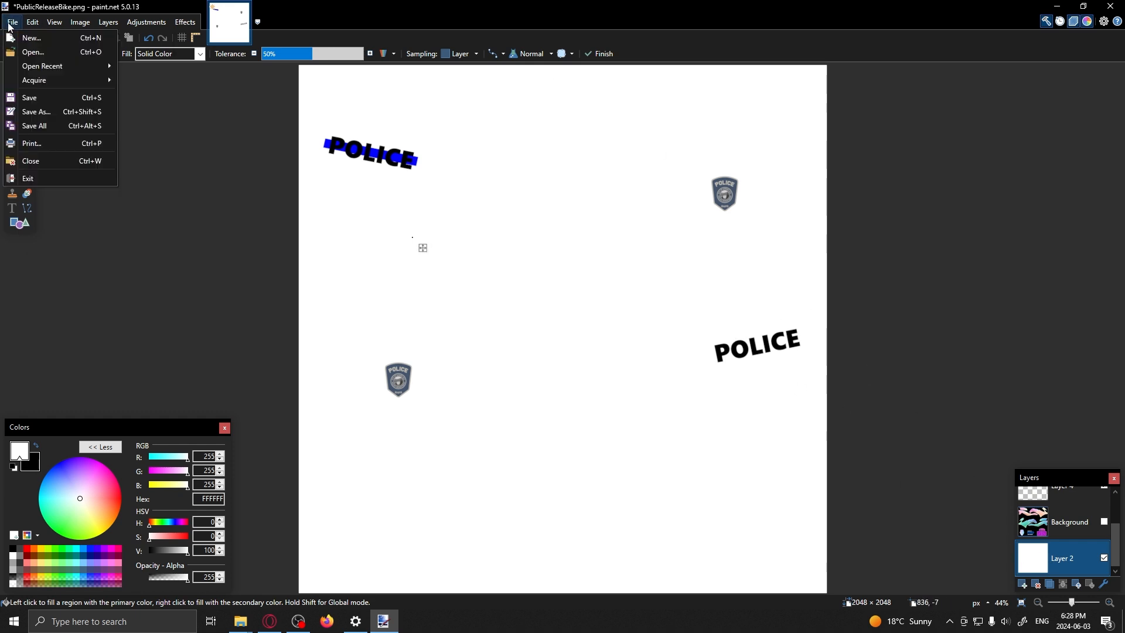
left_click(46, 111)
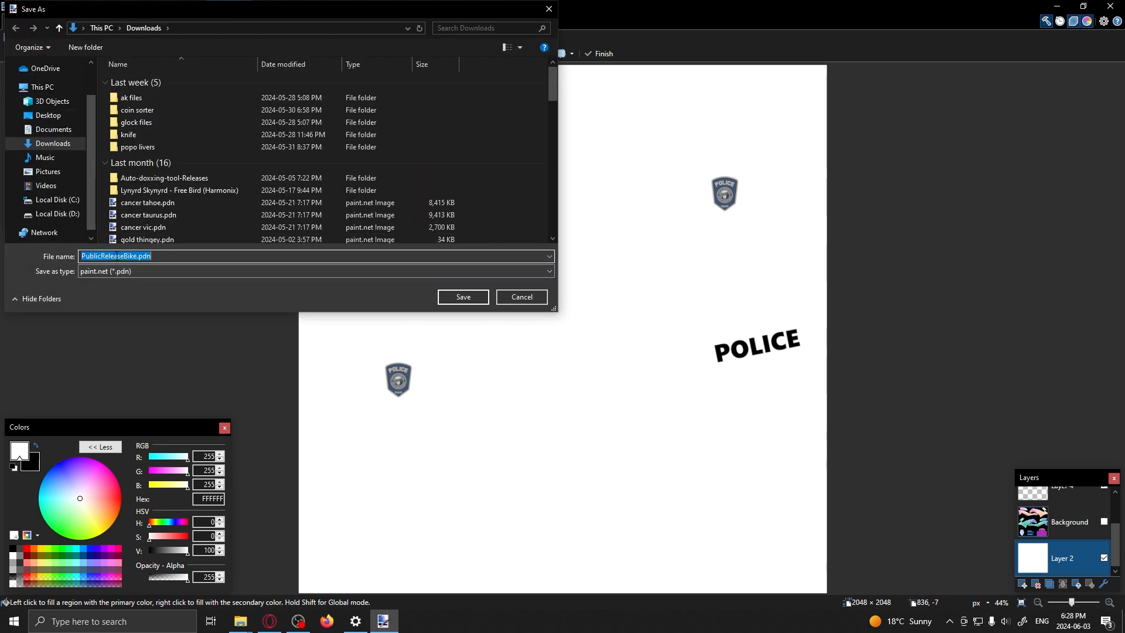
left_click(158, 271)
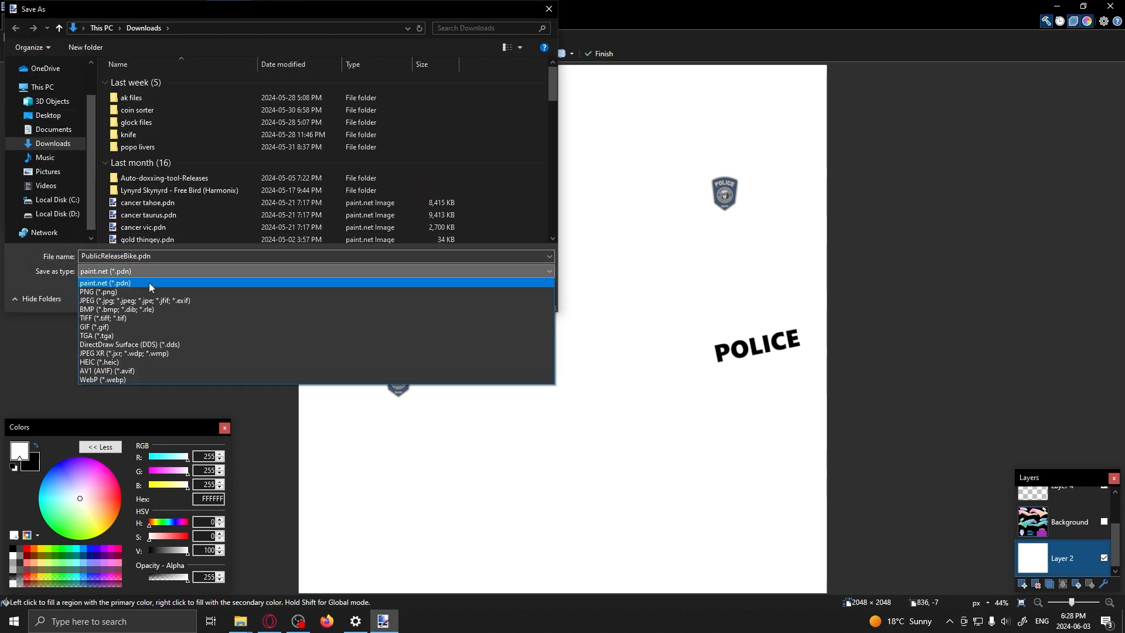
left_click(115, 293)
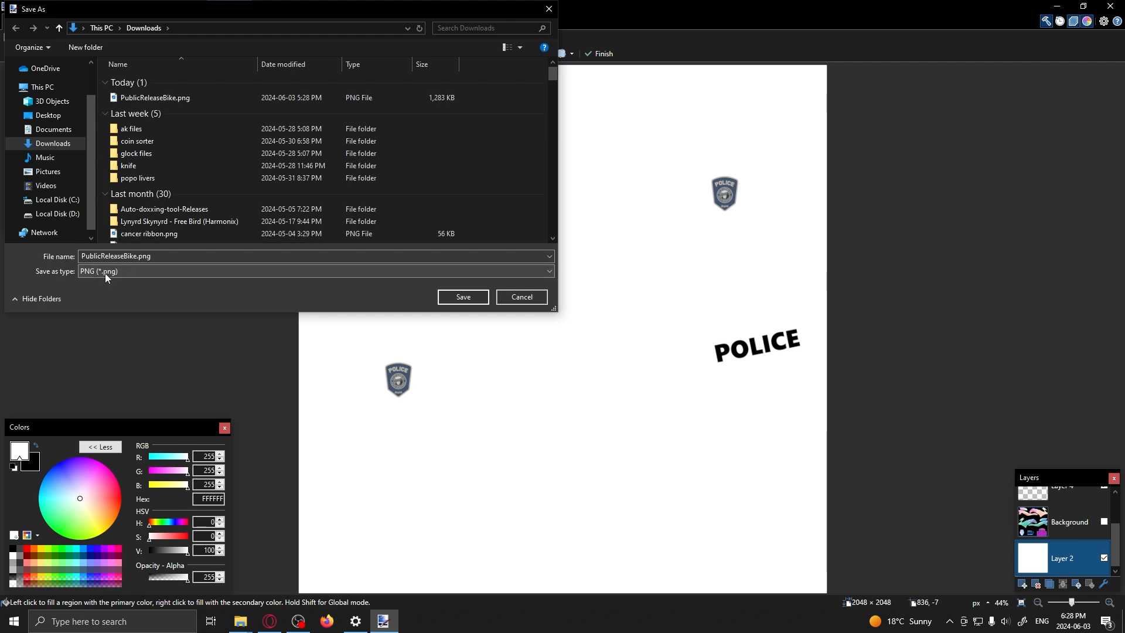
left_click(462, 297)
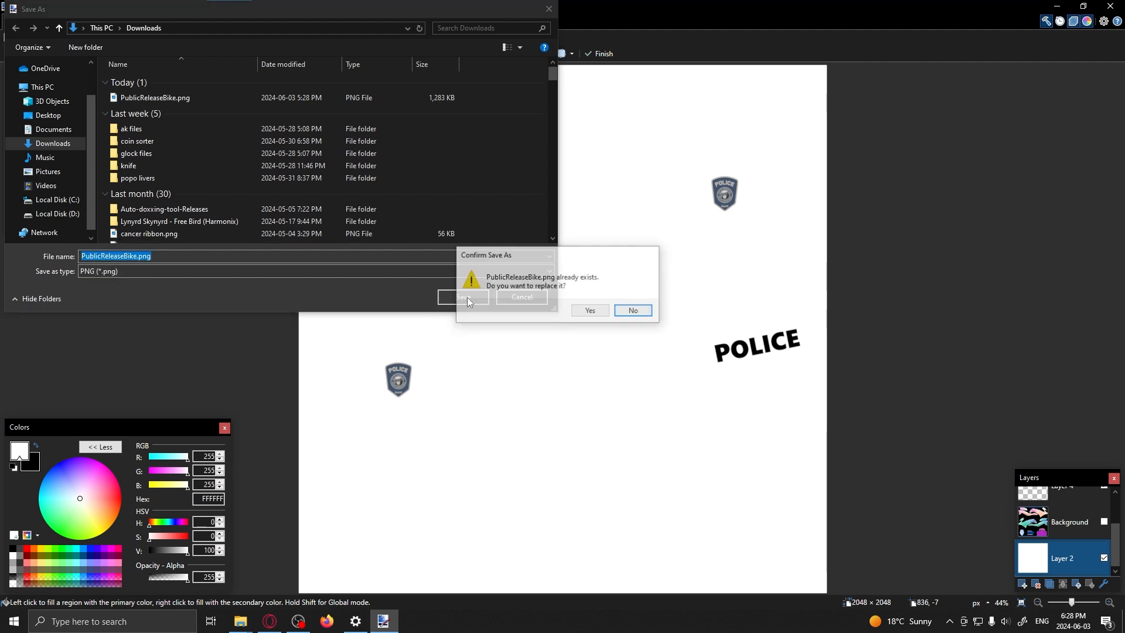
left_click(596, 315)
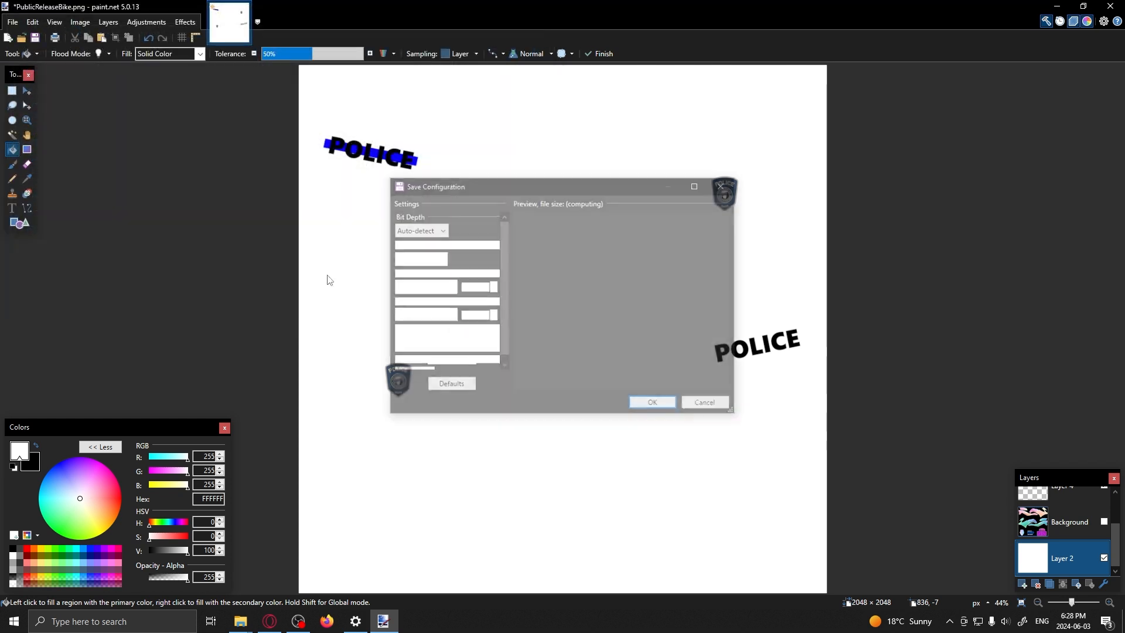
left_click(656, 405)
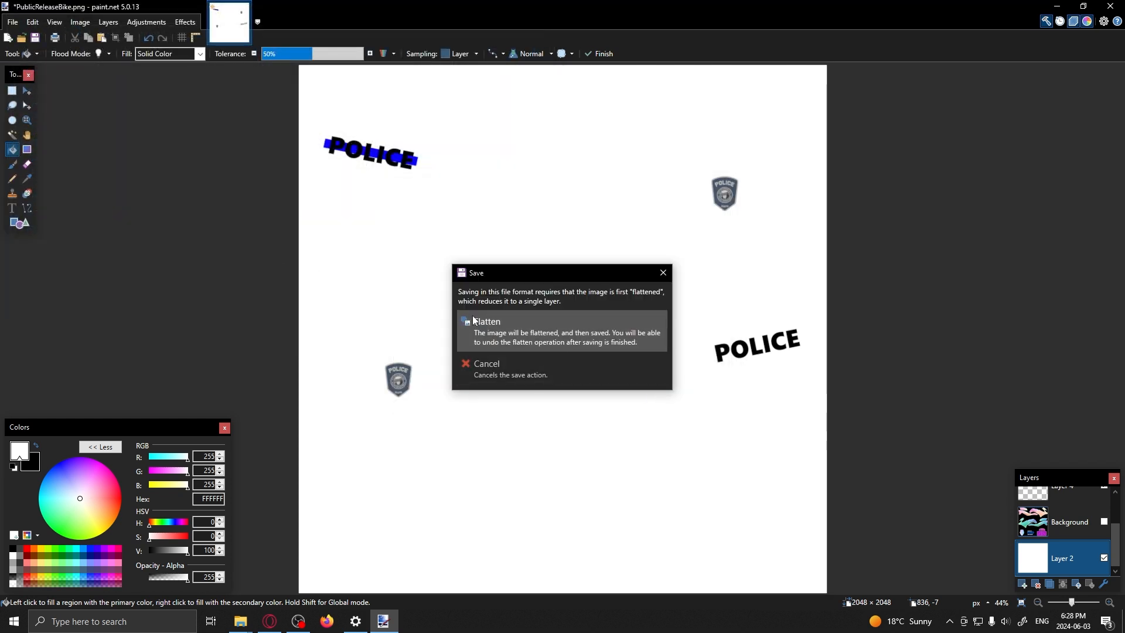
left_click(512, 333)
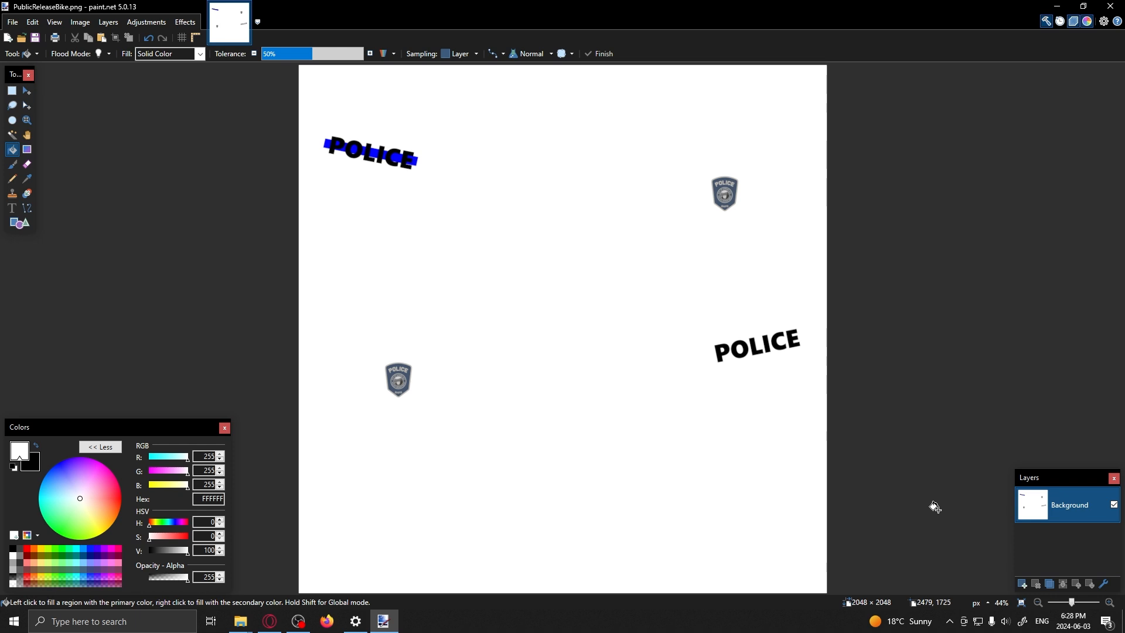
Step: Undo the flattening to restore the separate layers
key("ctrl+z")
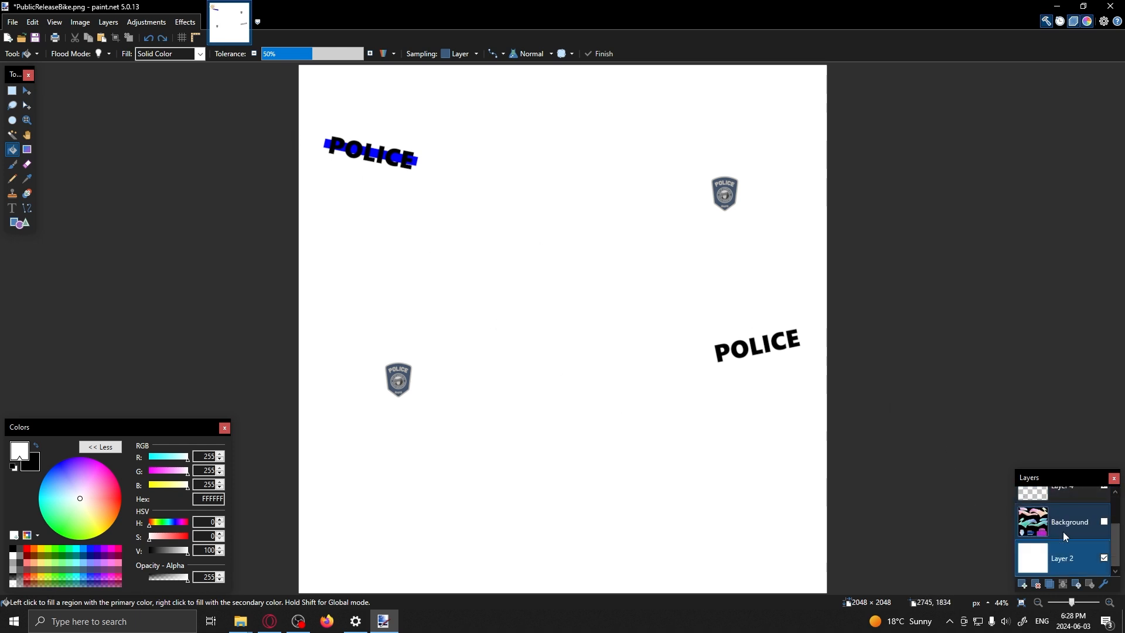
scroll(1061, 554, "up", 2)
scroll(1060, 509, "down", 2)
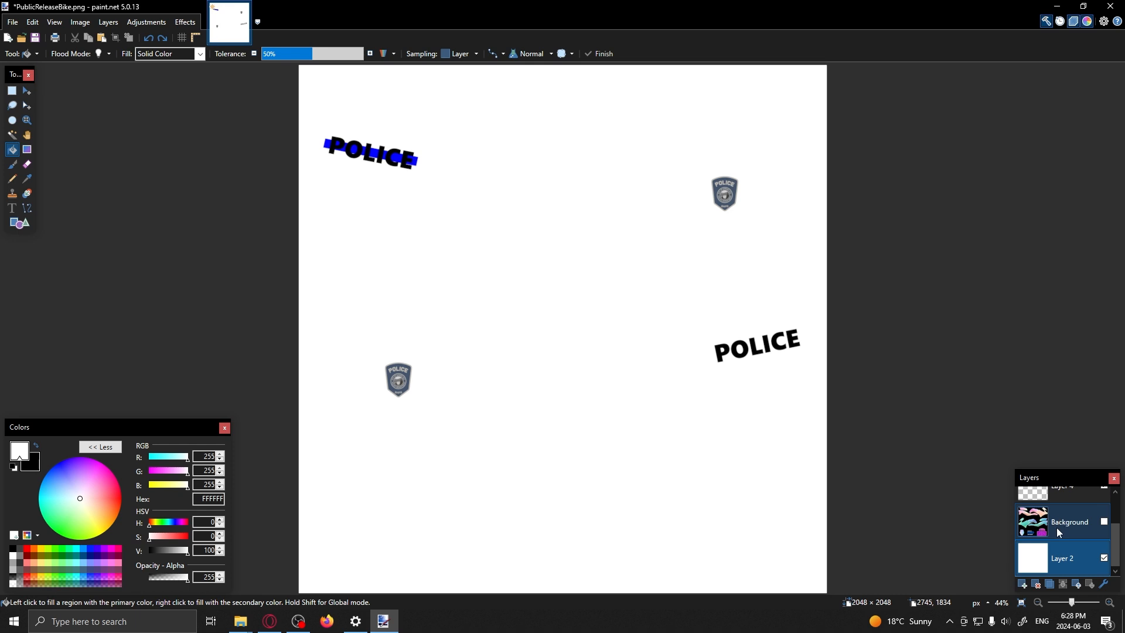